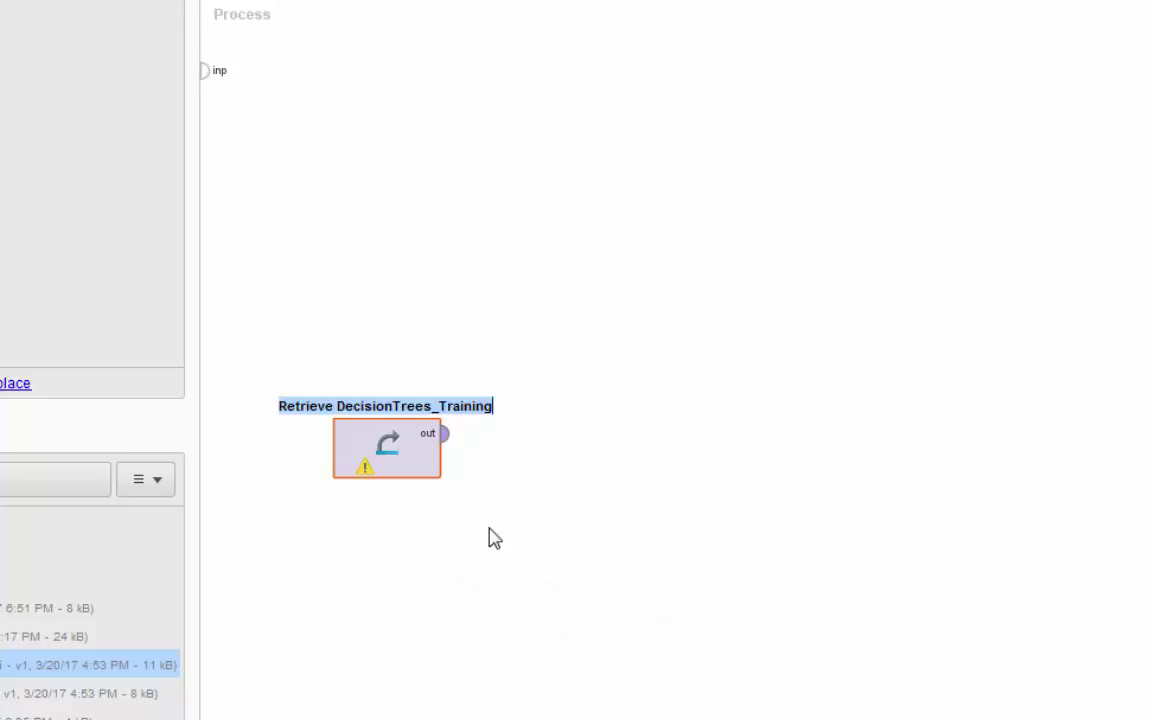
Step: Rename the training data's Retrieve operator as DT-Training and connect its output to the process result port
type("DT-Training")
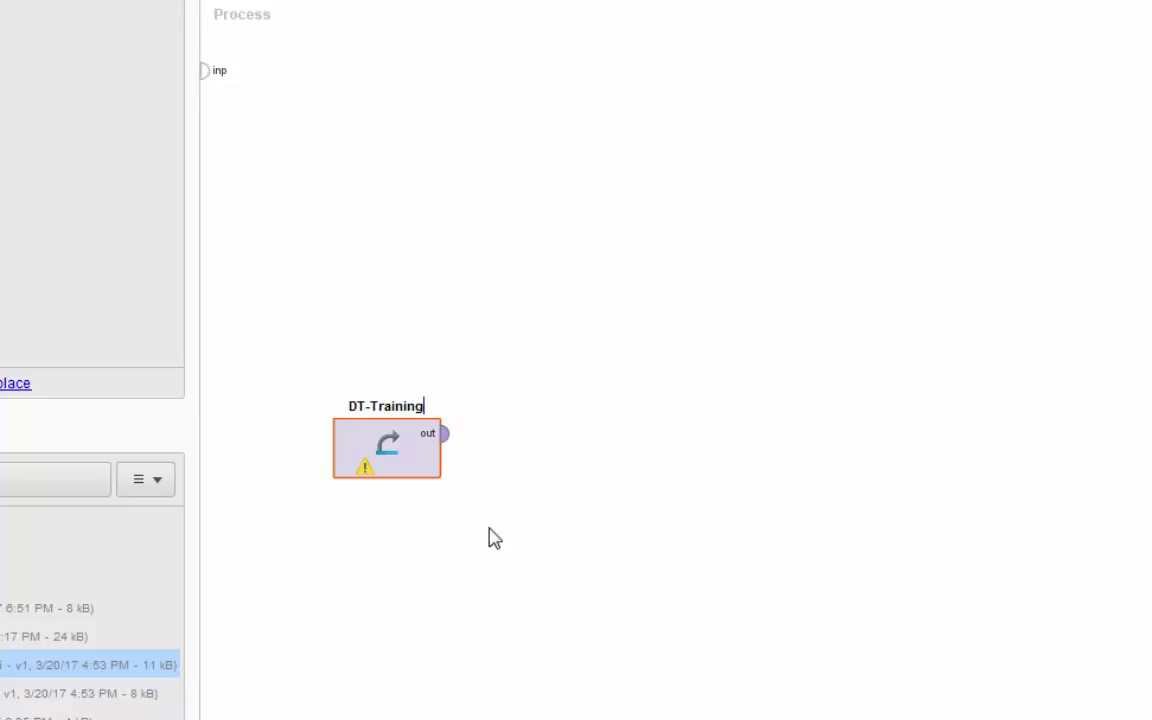
key("Return")
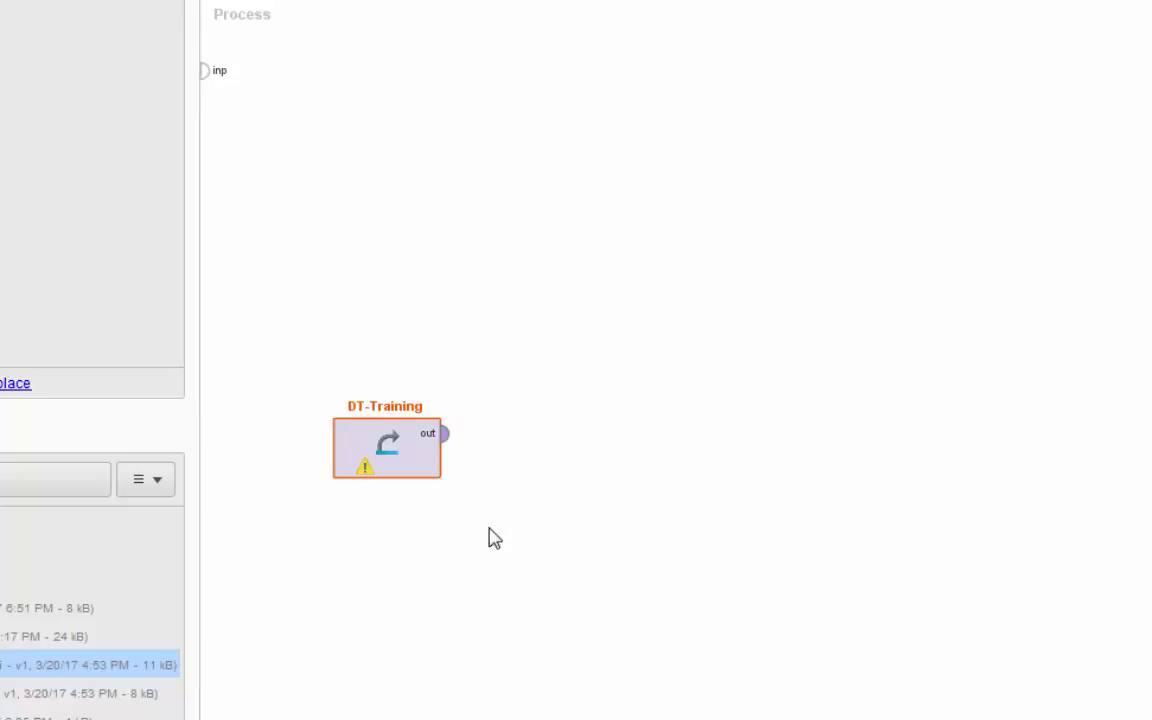
left_click_drag(443, 433, 1151, 171)
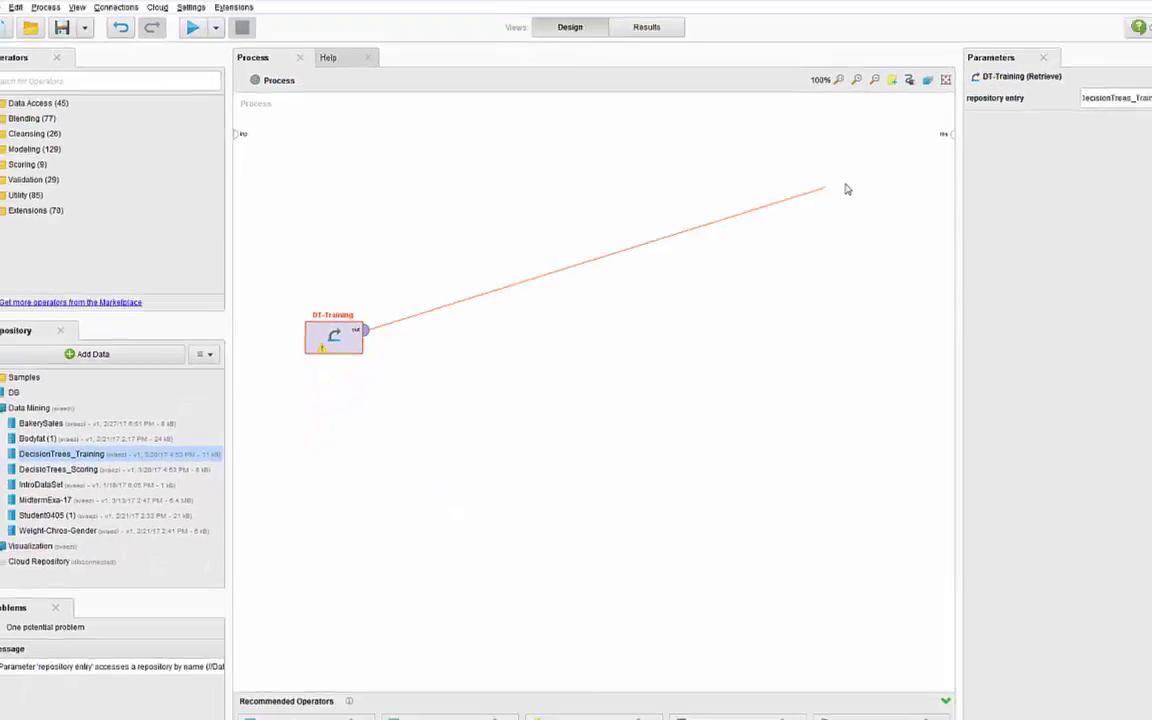
left_click_drag(846, 189, 944, 134)
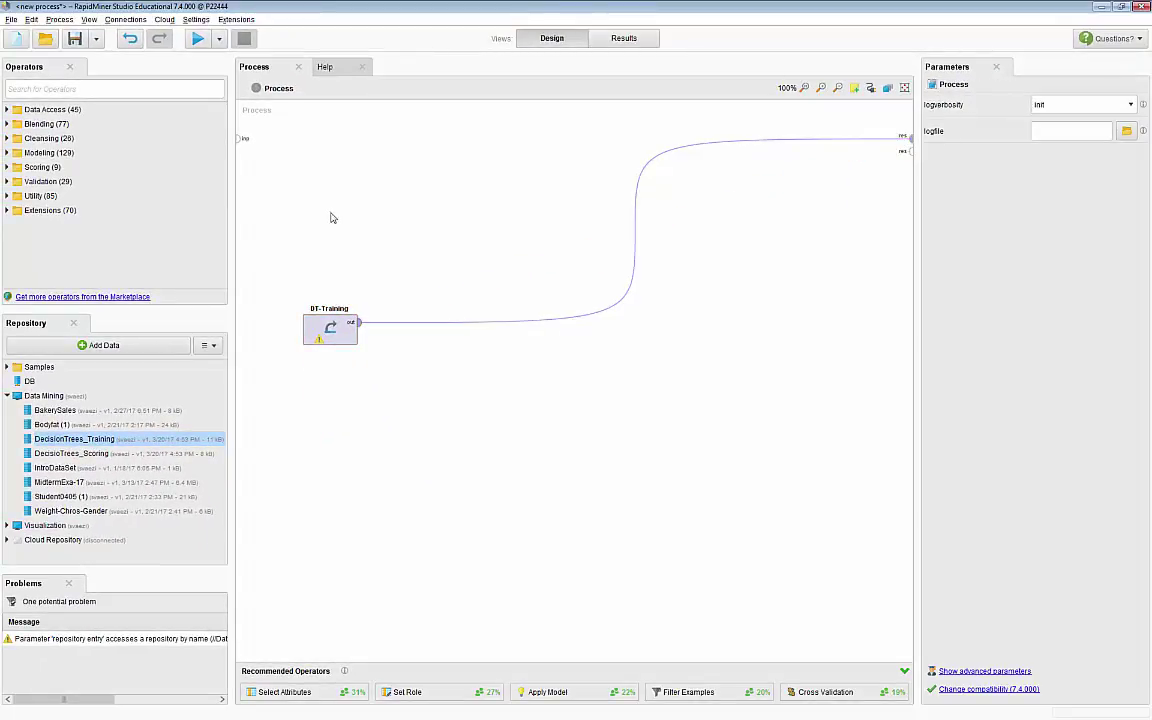
Step: Run the process and review the training data's attribute statistics, including the bar chart of eReader_Adoption
left_click(196, 38)
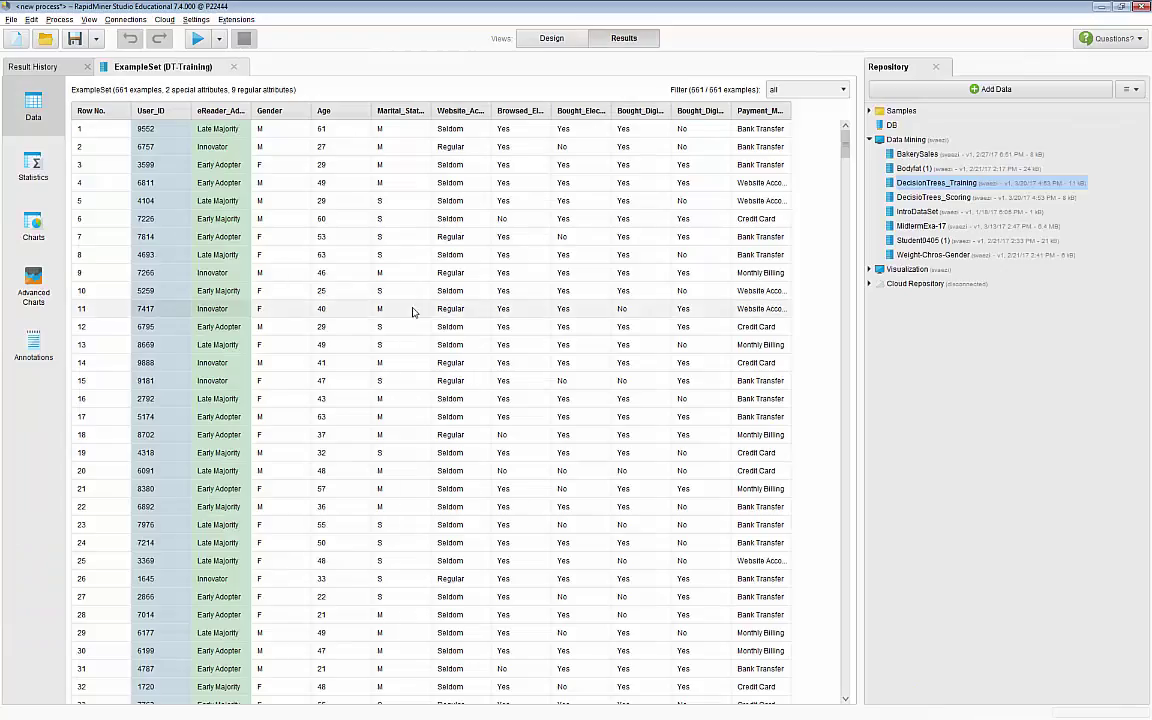
left_click(33, 170)
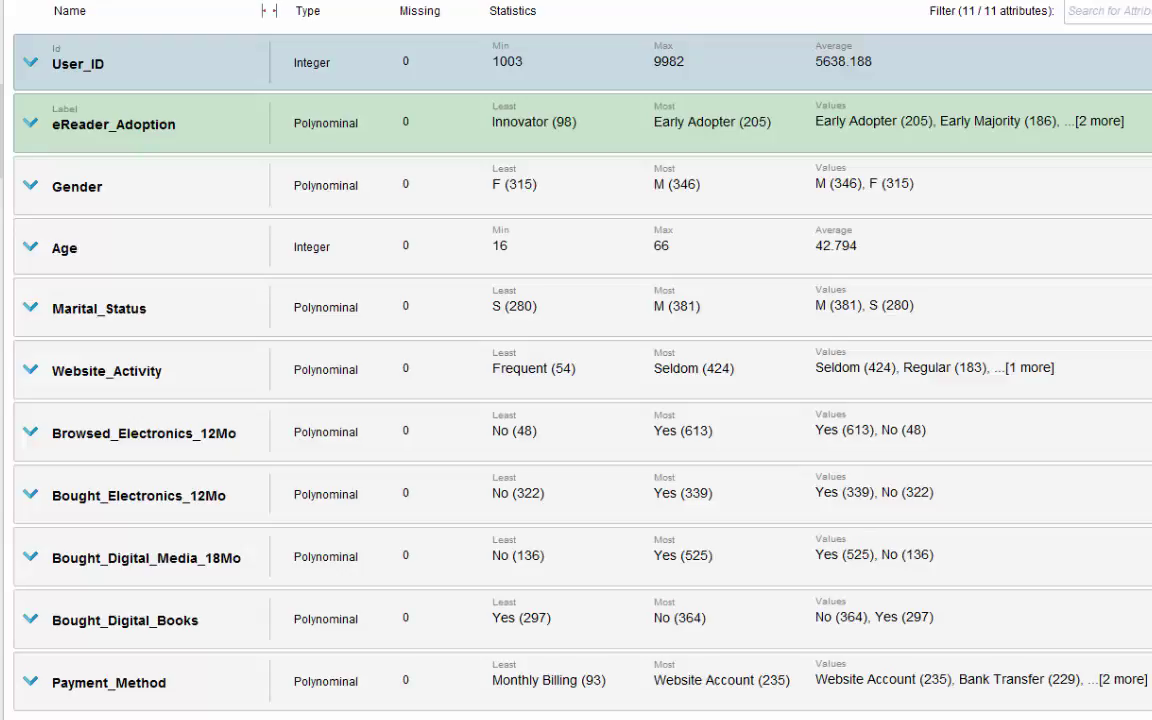
left_click(250, 152)
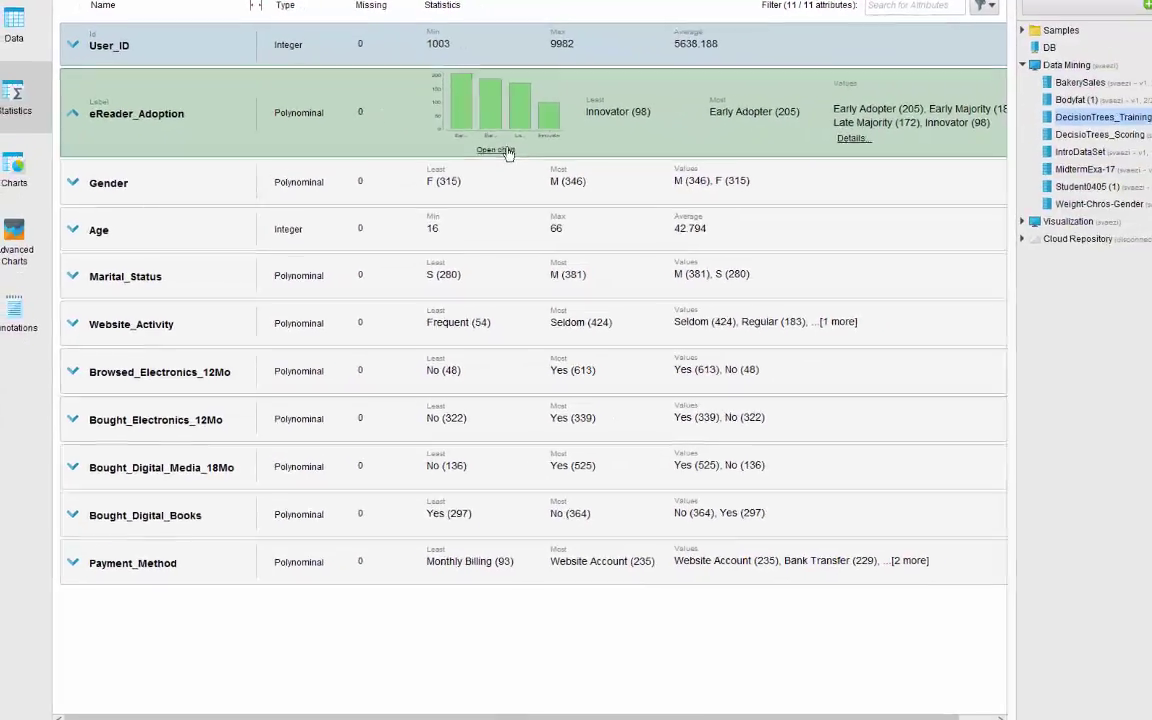
left_click(496, 150)
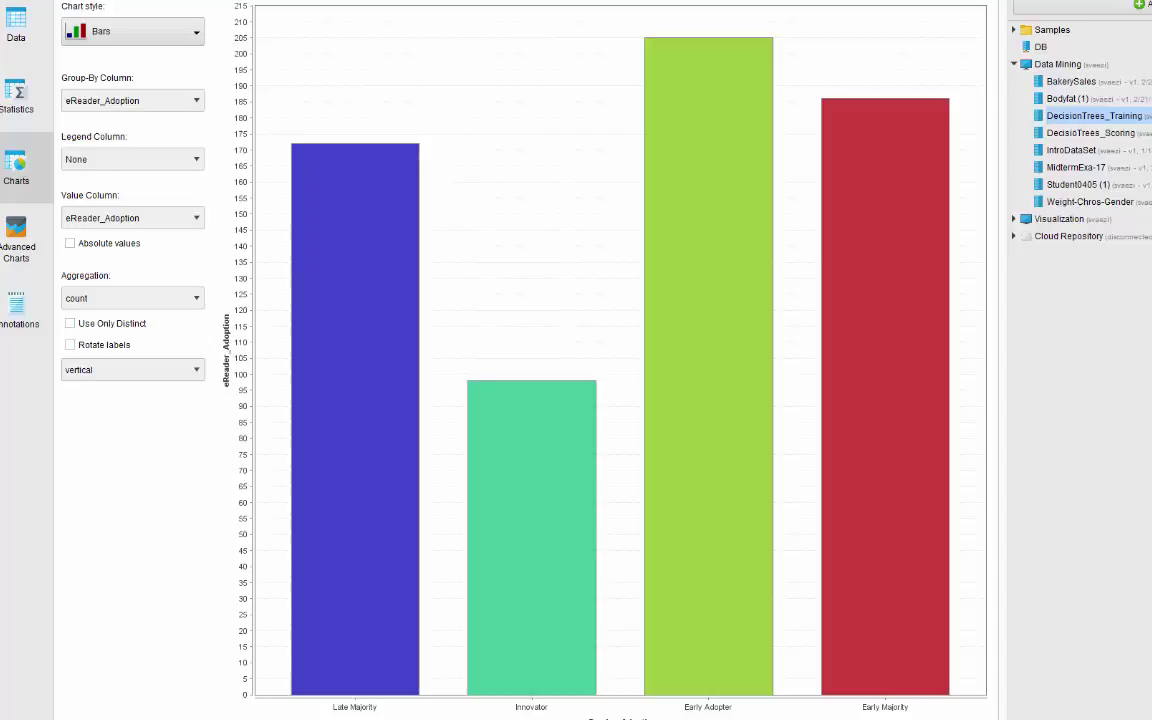
left_click(16, 95)
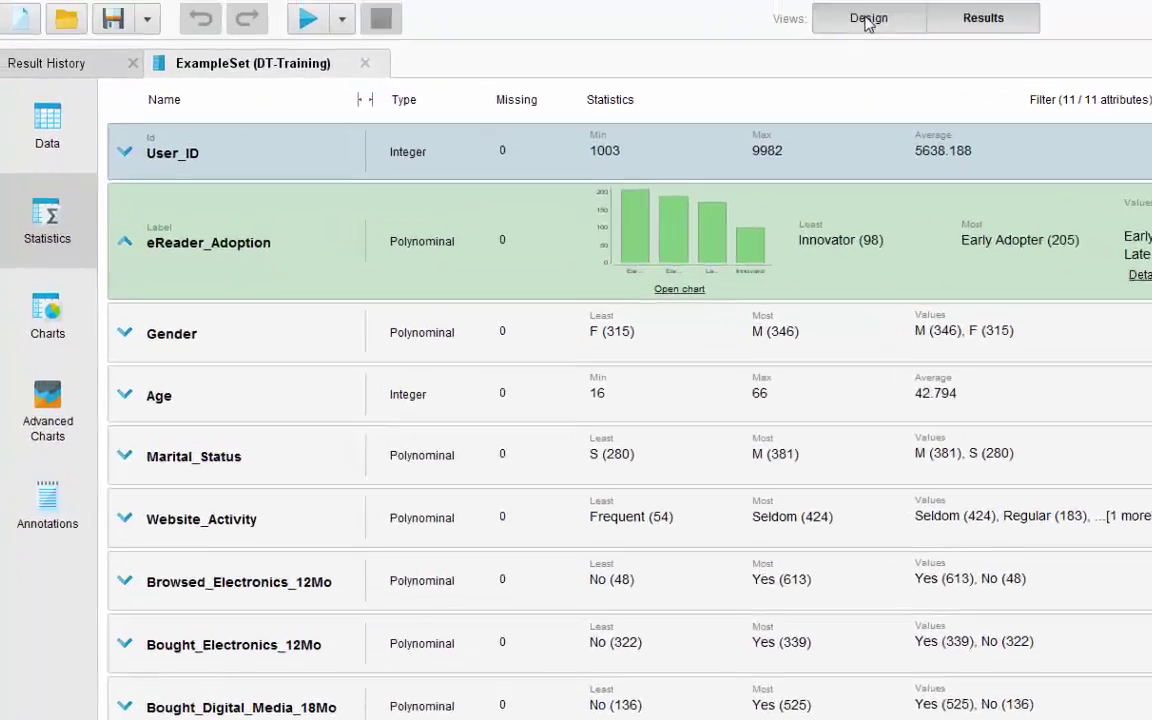
Step: Return to the process design and insert a Decision Tree operator on the connection between DT-Training and the result port
left_click(823, 18)
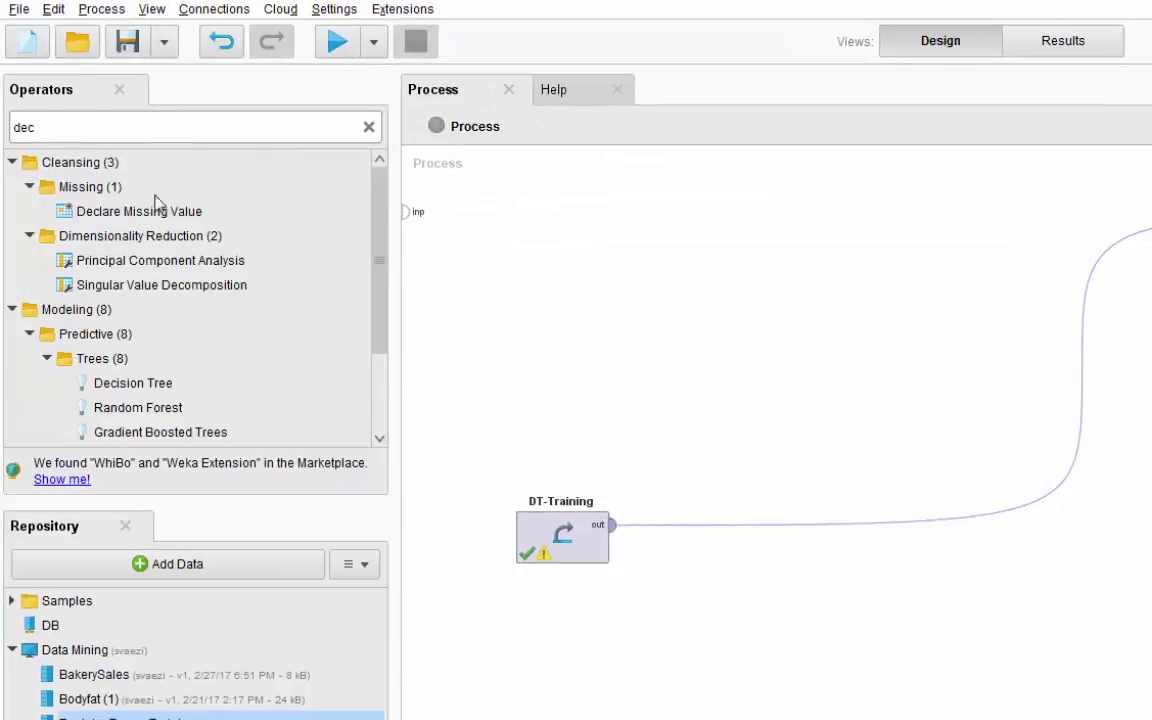
mouse_move(140, 390)
left_click_drag(140, 390, 789, 527)
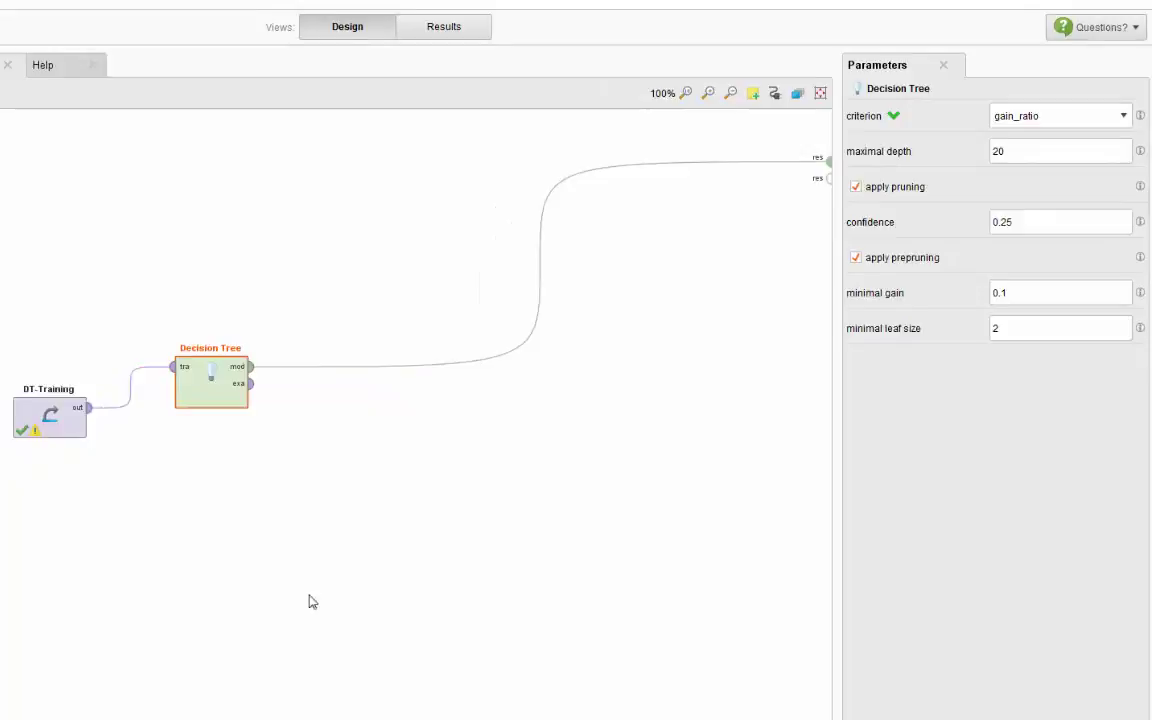
Step: Add the DecisioTrees_Scoring data set to the process, rename its operator as DT-Scoring and align it below DT-Training
left_click(45, 454)
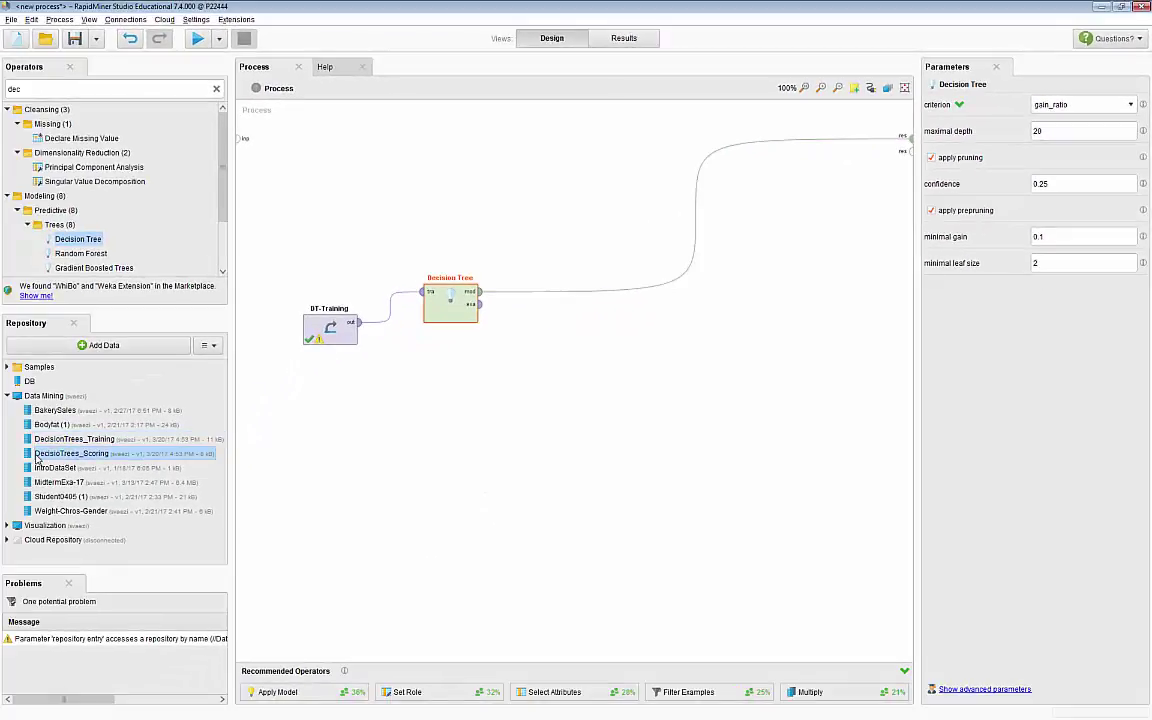
left_click_drag(45, 457, 342, 453)
right_click(285, 449)
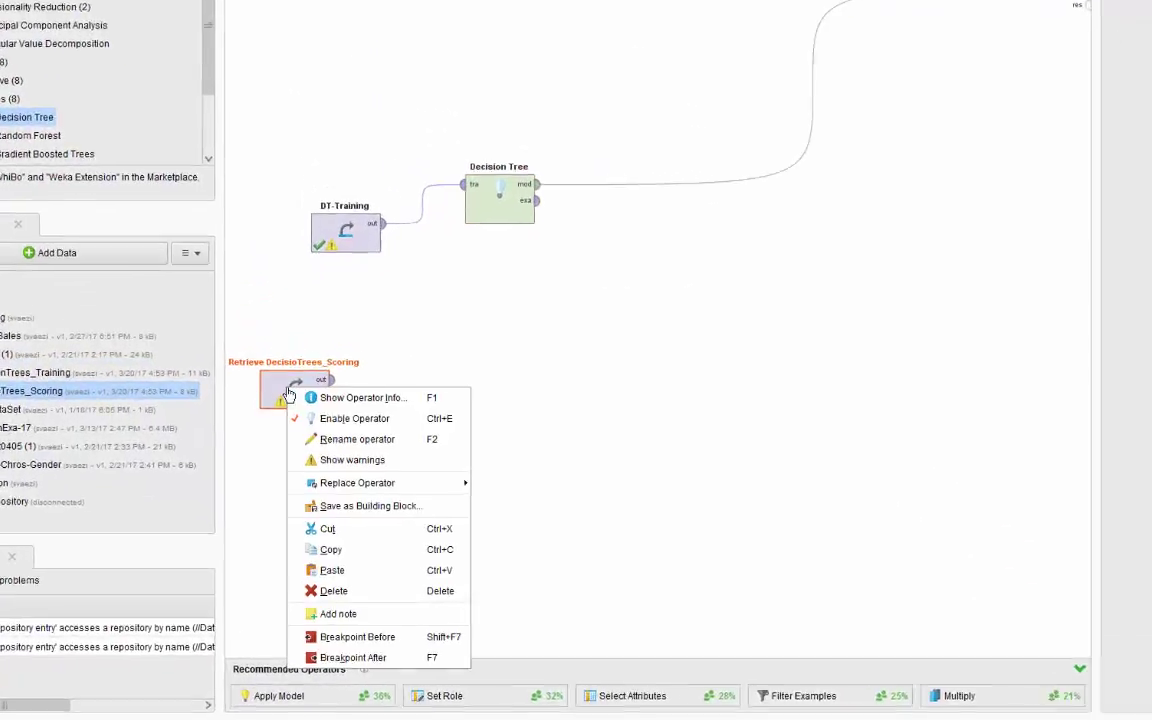
left_click(337, 492)
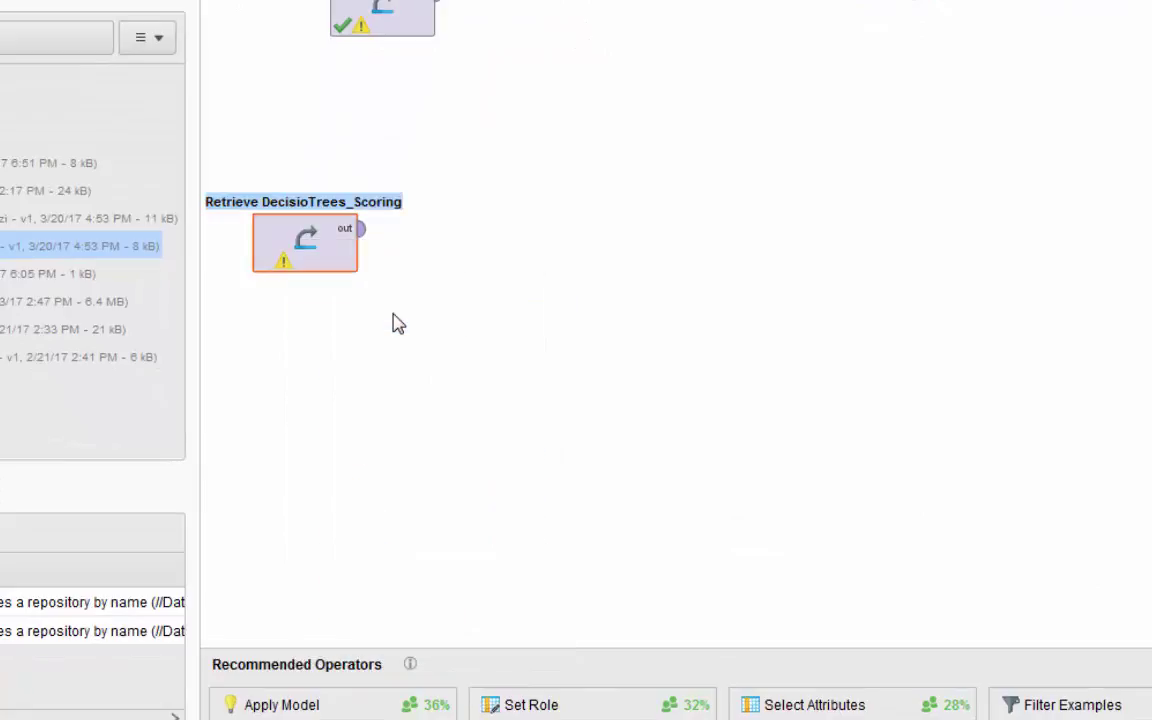
type("DT-")
type("Scoer")
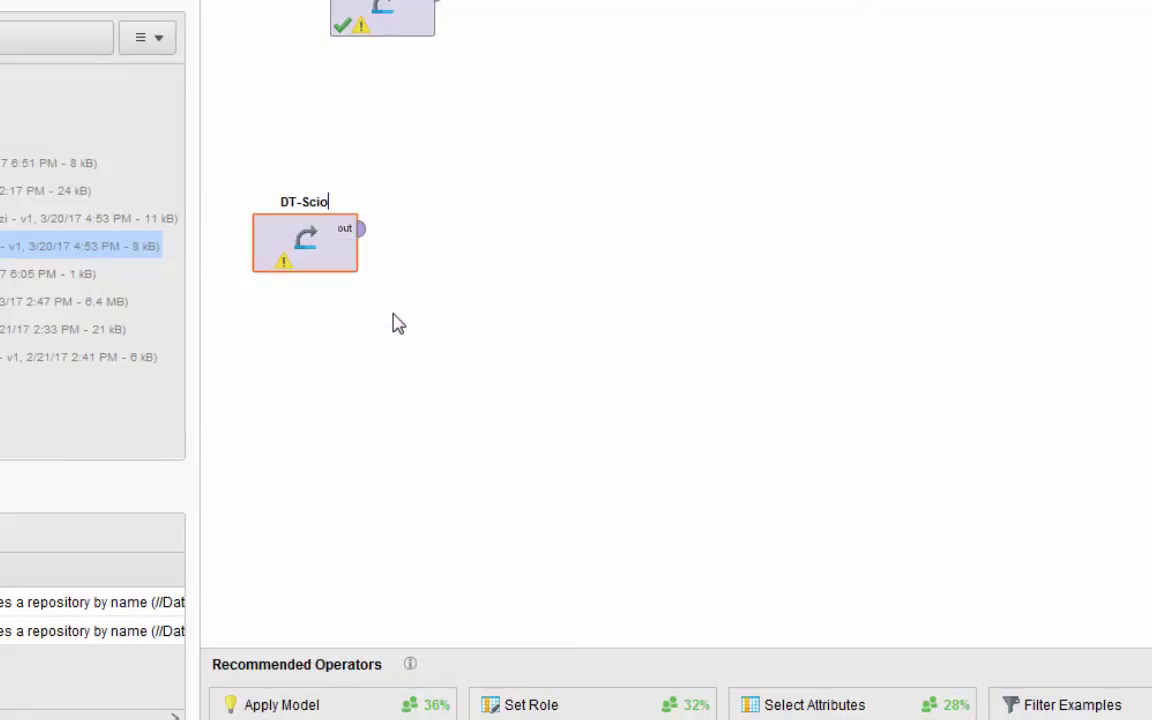
key("BackSpace")
key("BackSpace")
key("BackSpace")
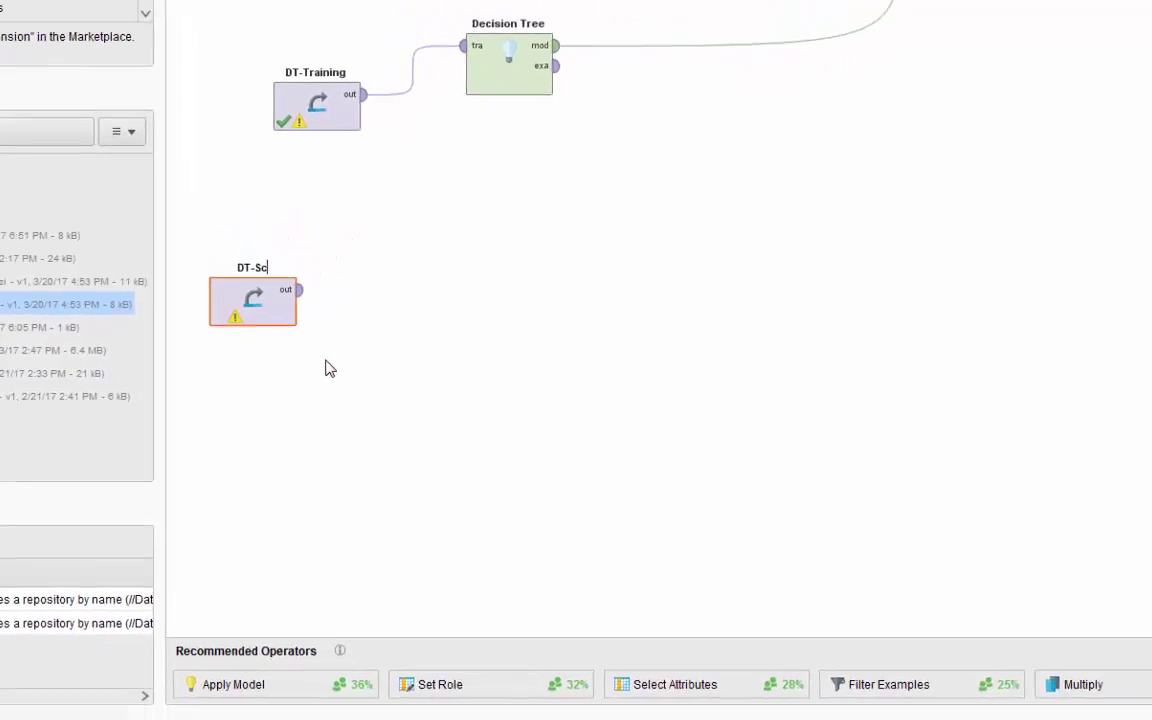
type("oring")
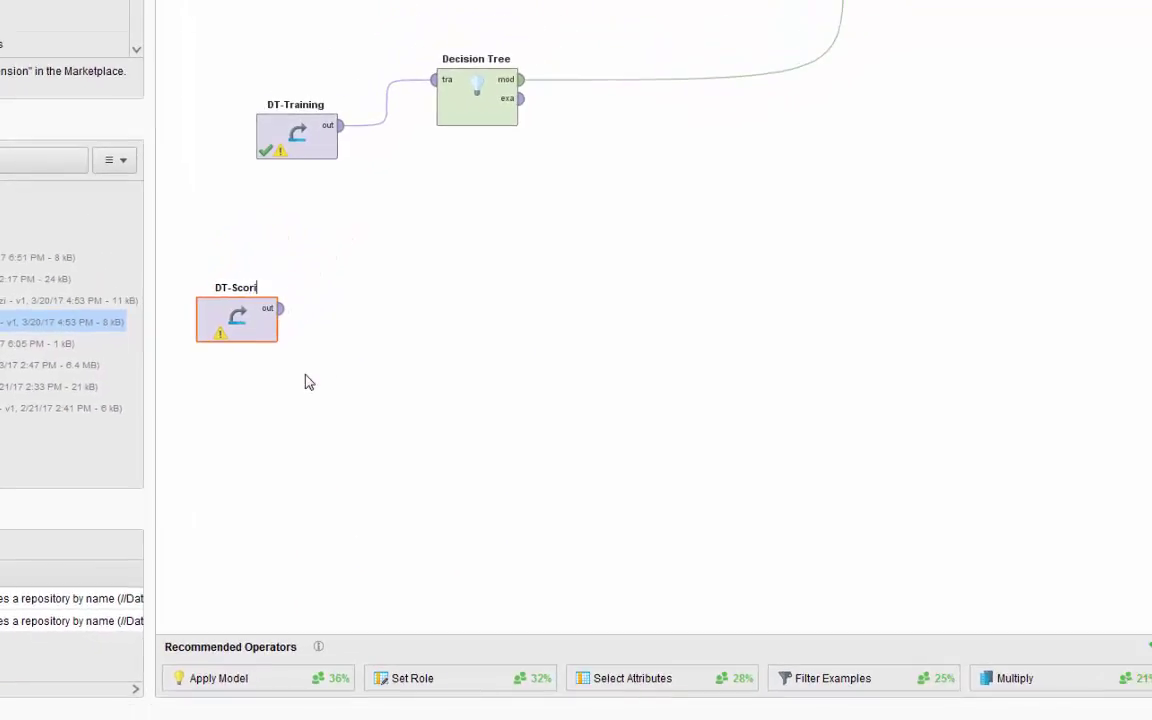
key("Return")
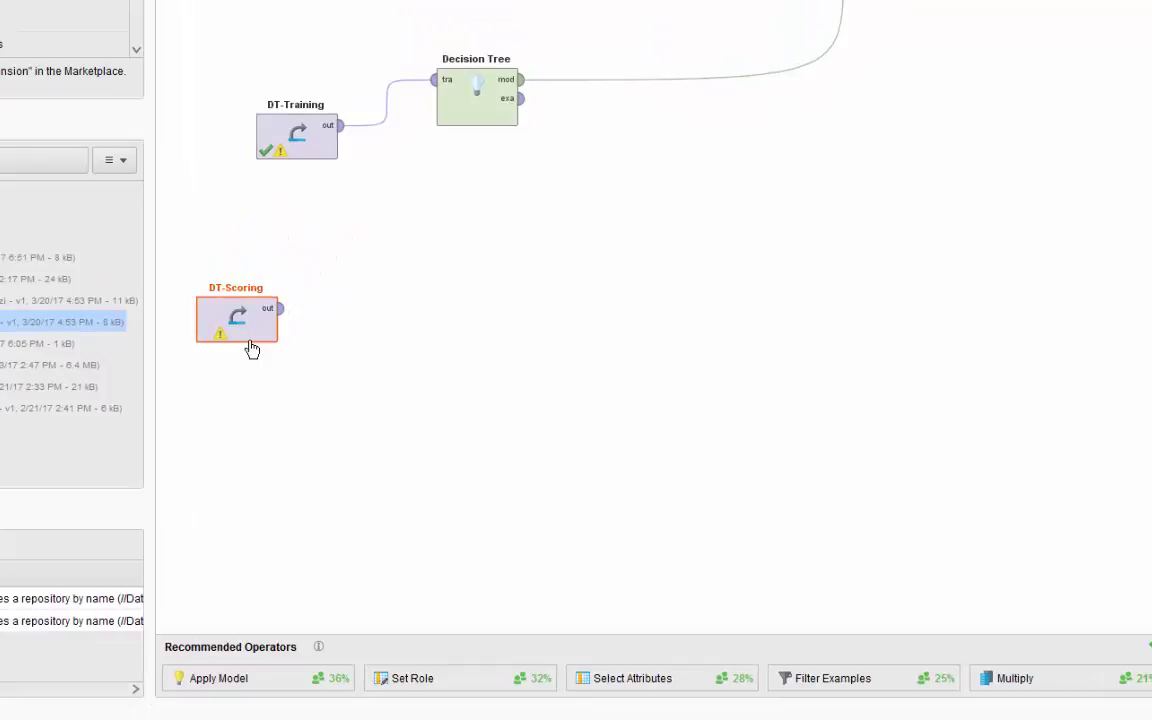
left_click_drag(252, 345, 306, 337)
Step: Add an Apply Model operator and connect the Decision Tree's model output and the DT-Scoring output to its mod and unl inputs
left_click_drag(298, 678, 740, 155)
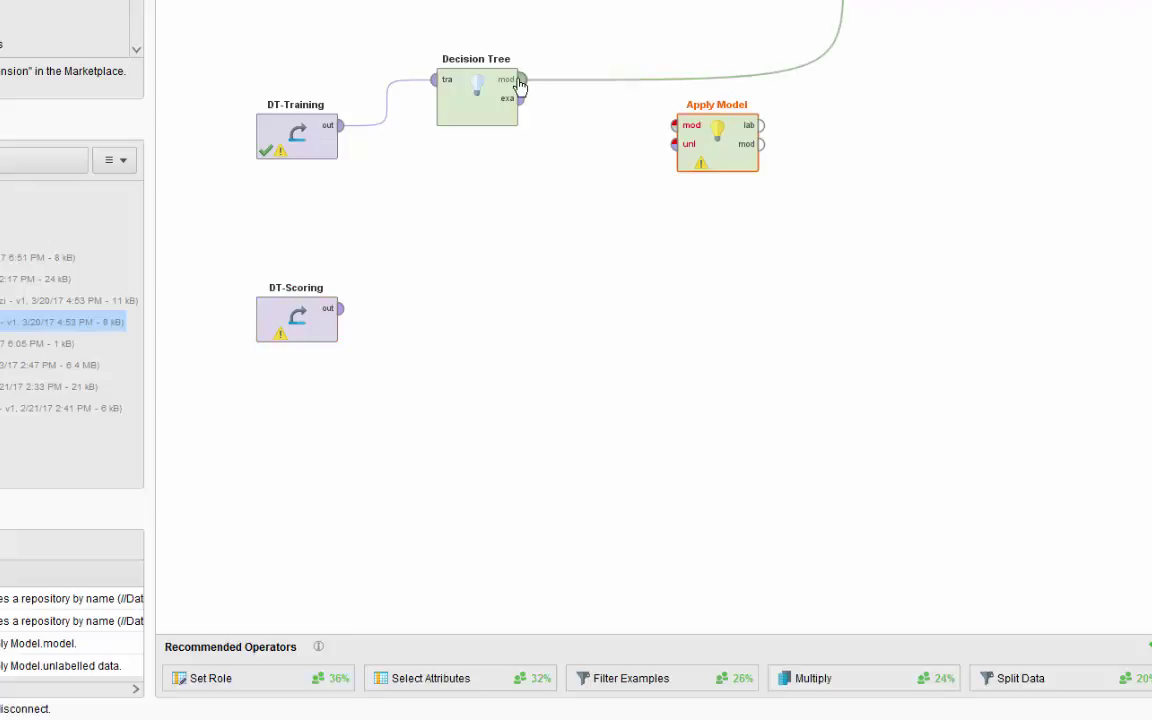
left_click_drag(520, 79, 675, 125)
left_click(332, 318)
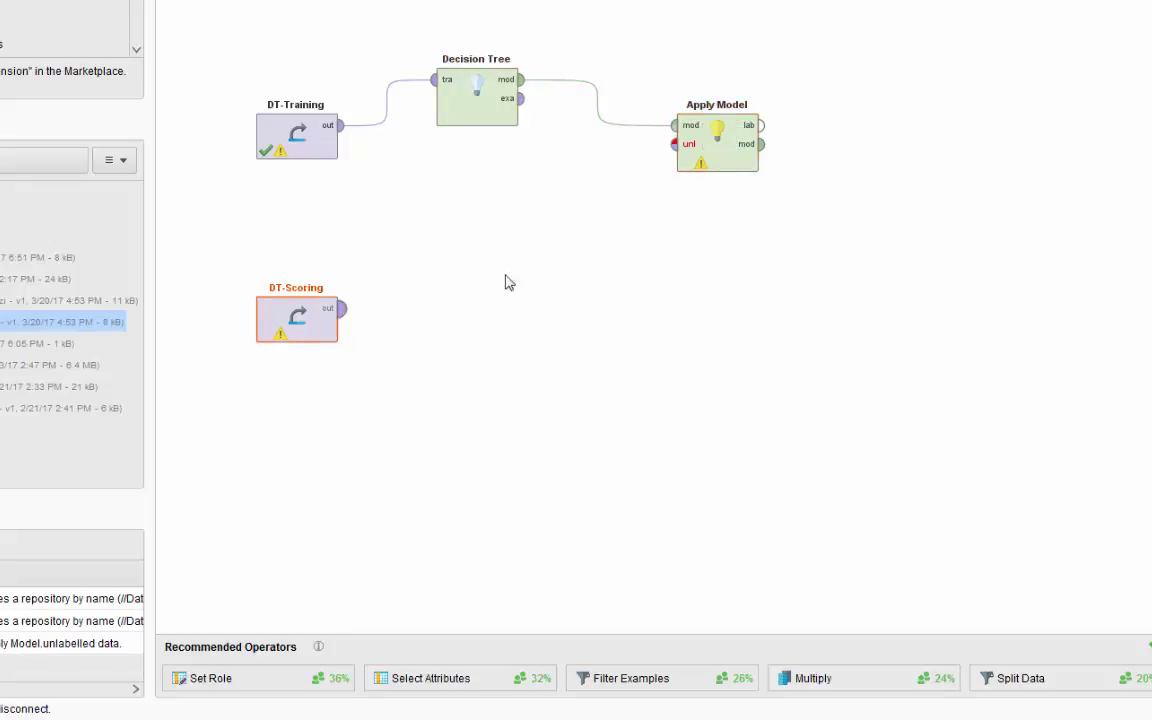
mouse_move(349, 317)
left_mouse_down()
mouse_move(681, 206)
mouse_move(675, 144)
left_mouse_up()
Step: Connect Apply Model's lab and mod outputs to the process result ports and run the process
left_click_drag(764, 127, 1029, 77)
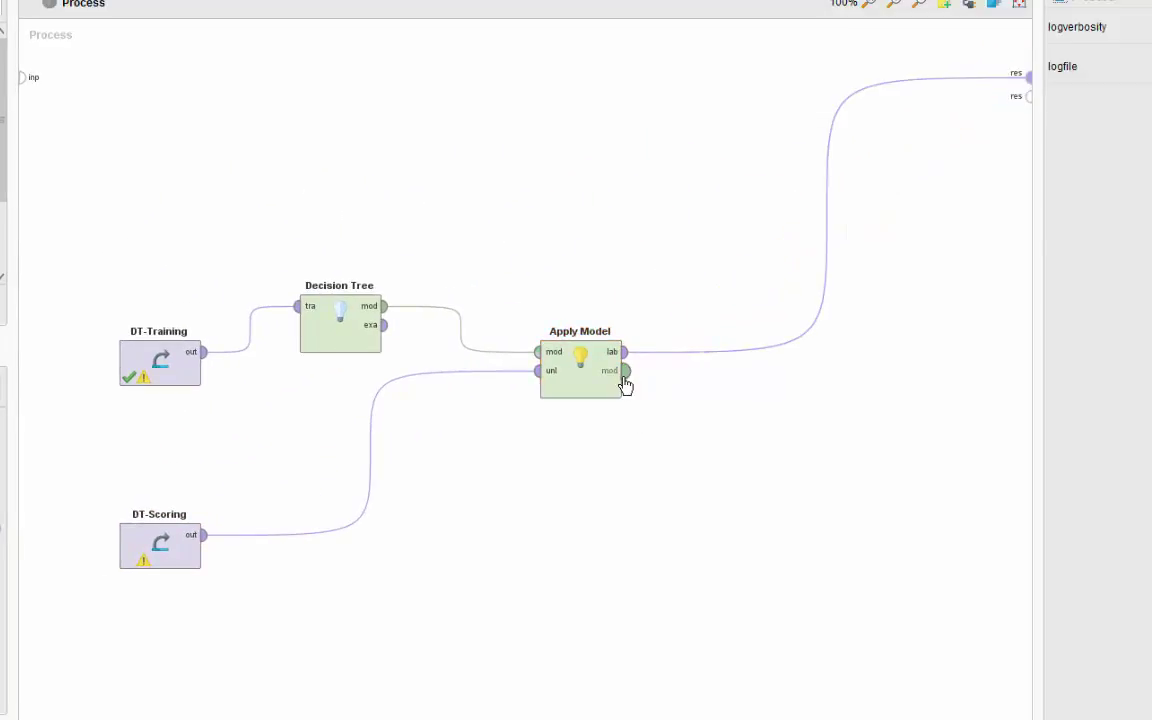
left_click_drag(624, 371, 1030, 104)
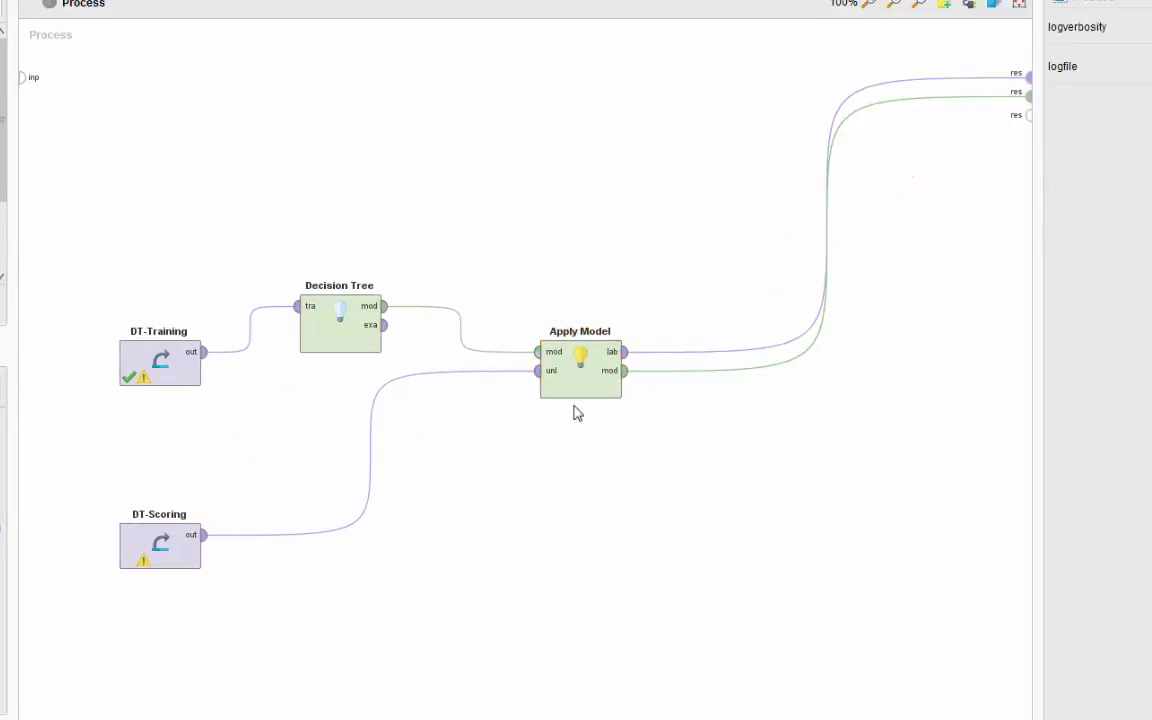
left_click(335, 335)
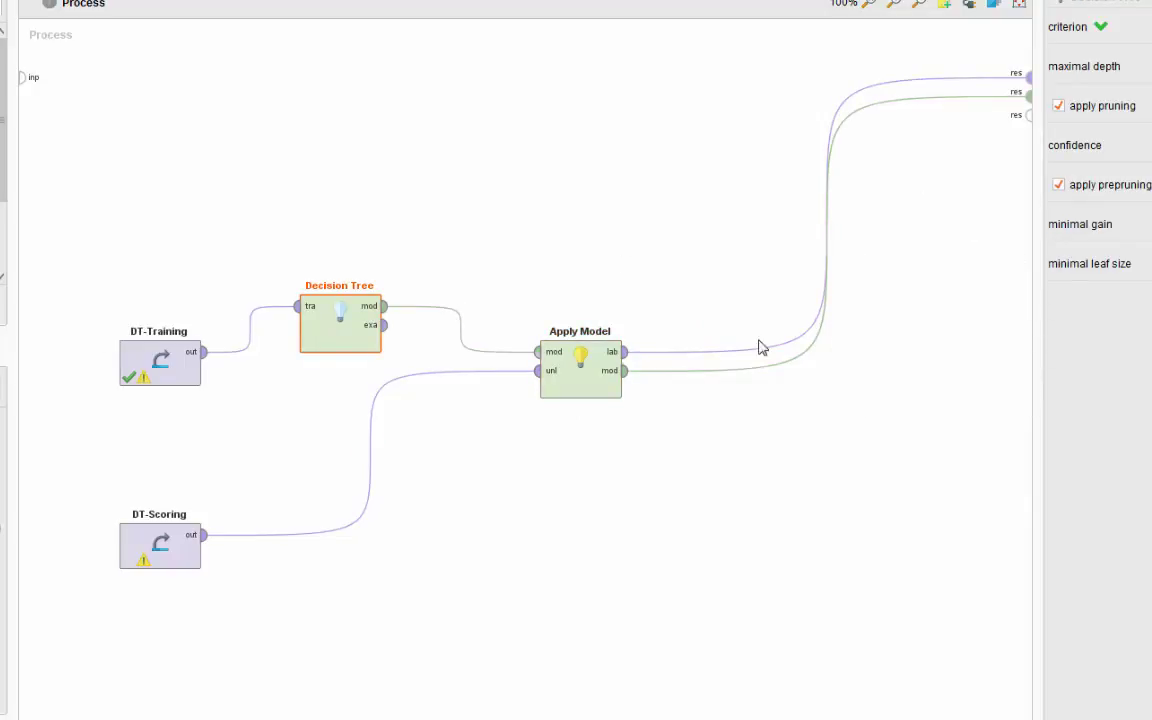
left_click(72, 67)
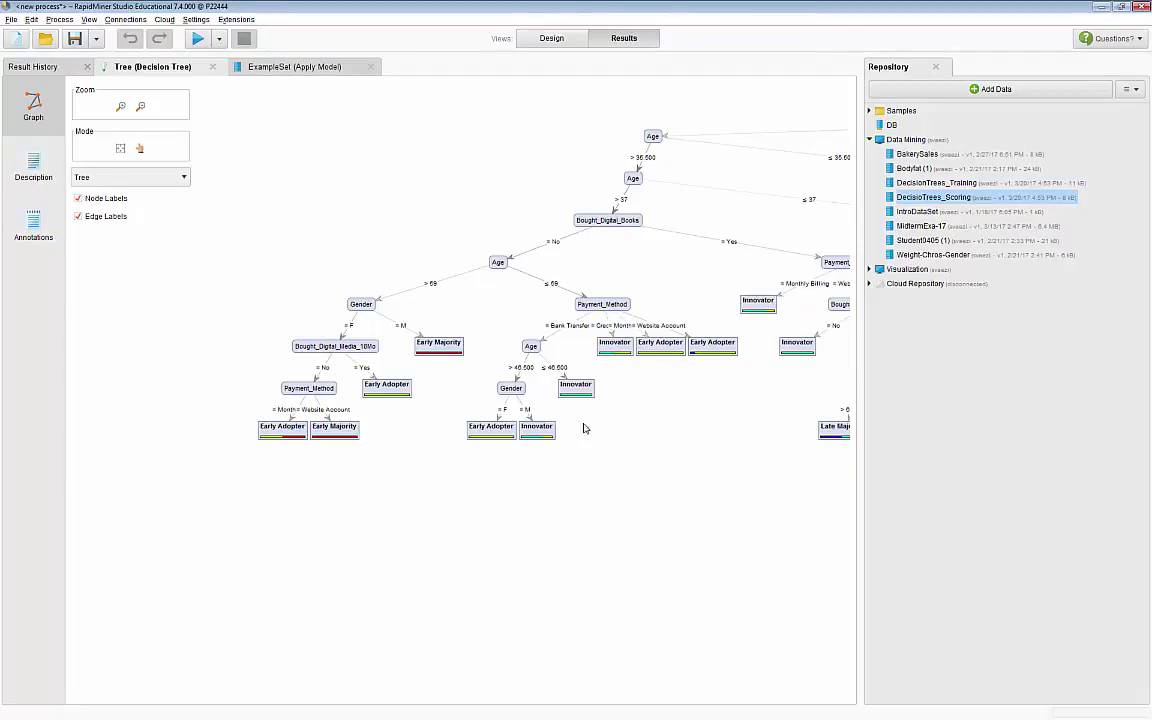
Step: Examine the decision tree graph, from its overall branch structure to the Website_Activity root node and its Regular branch
left_click_drag(720, 453, 366, 500)
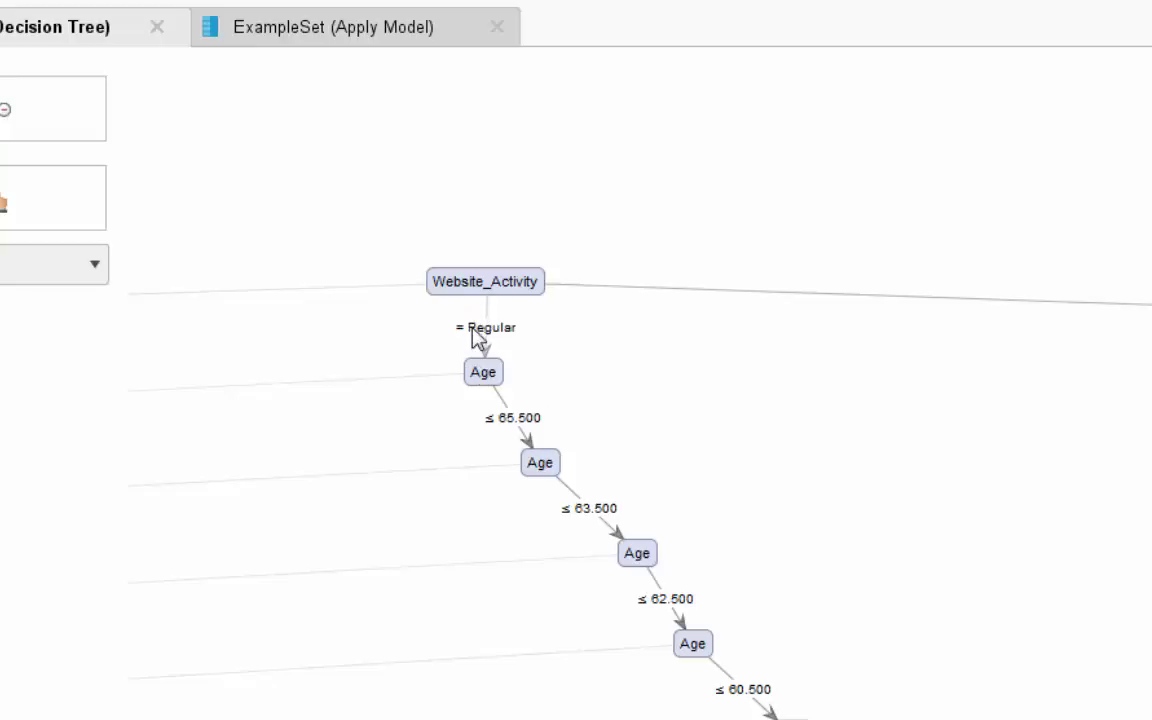
scroll(525, 368, "down", 5)
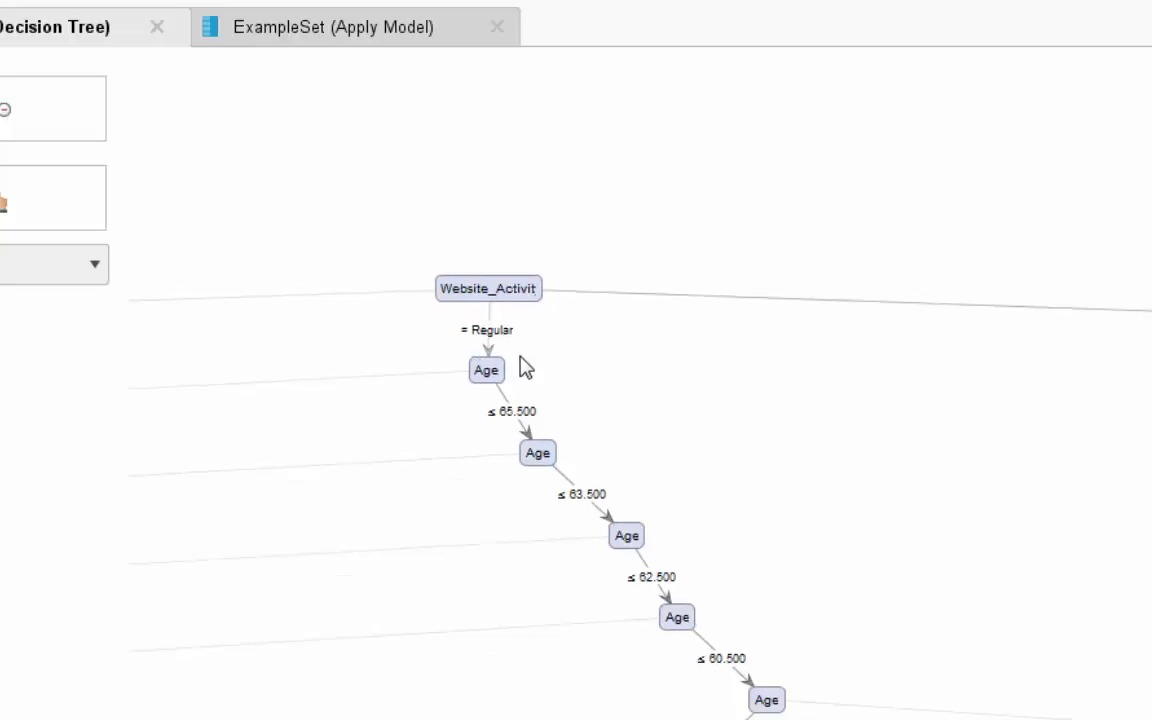
scroll(520, 370, "down", 3)
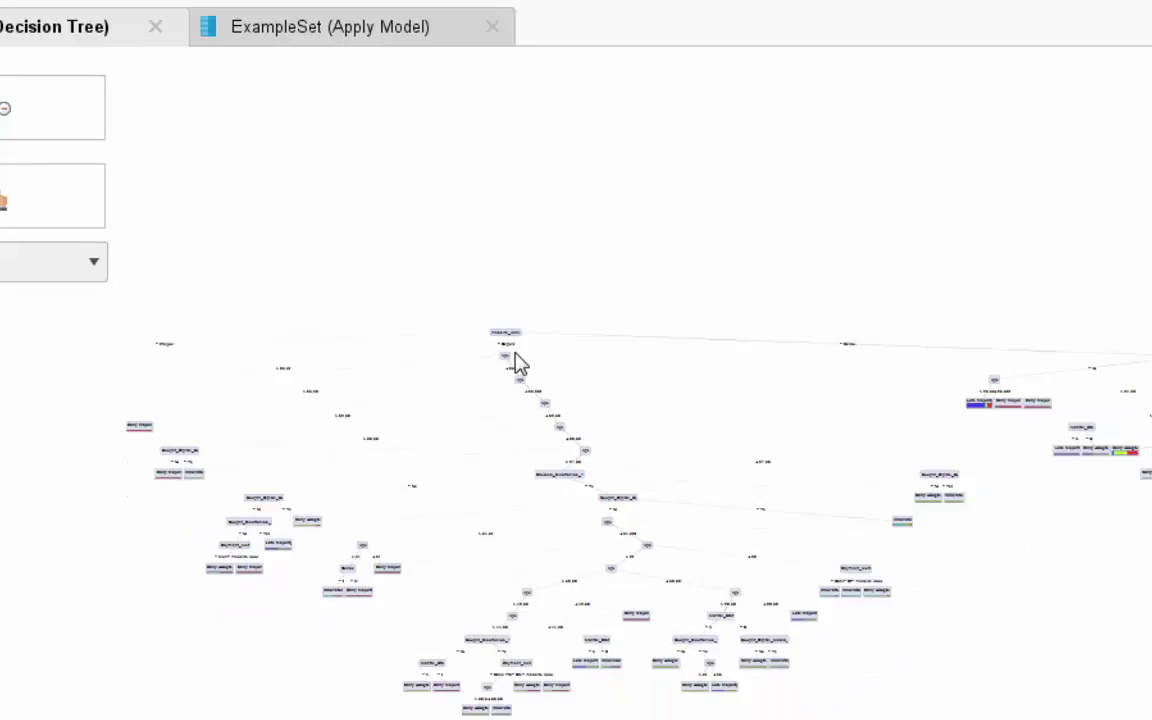
left_click_drag(415, 565, 784, 563)
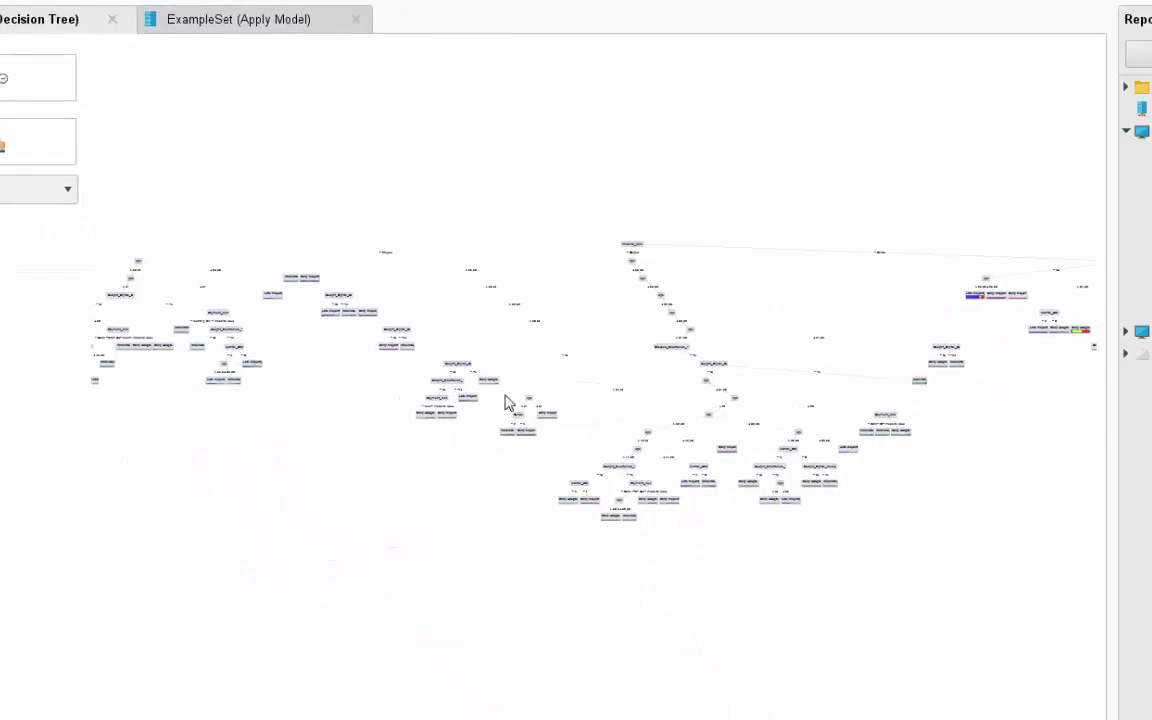
left_click_drag(507, 404, 334, 385)
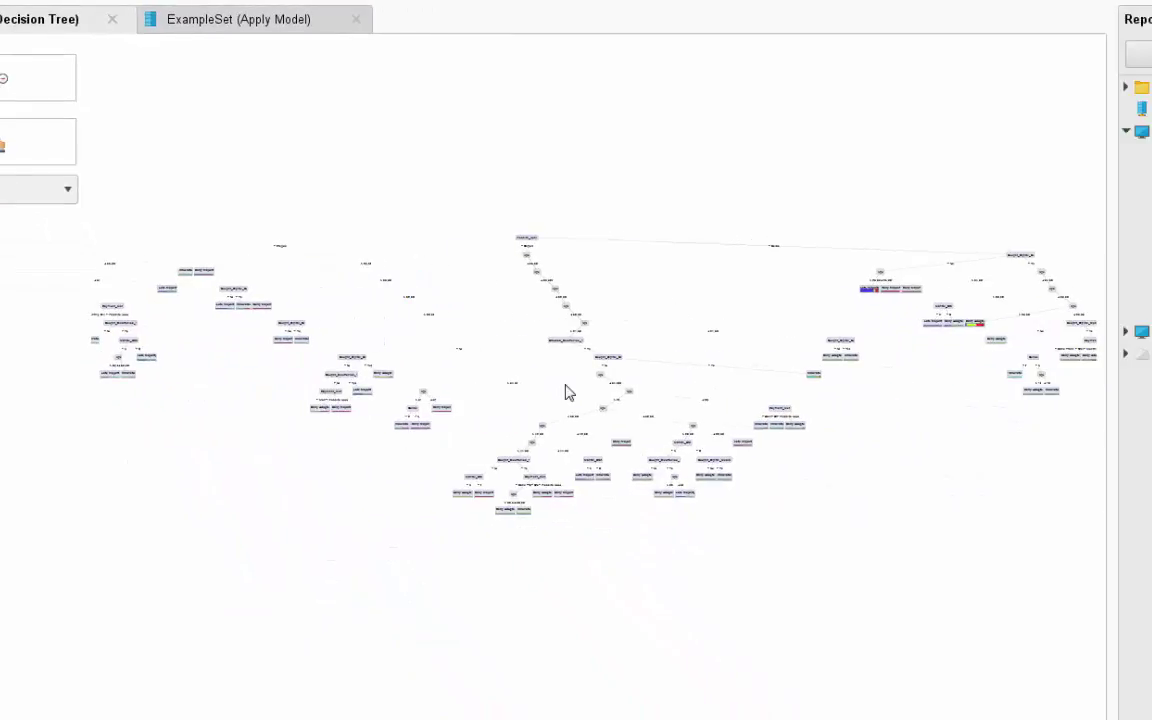
left_click_drag(568, 391, 491, 442)
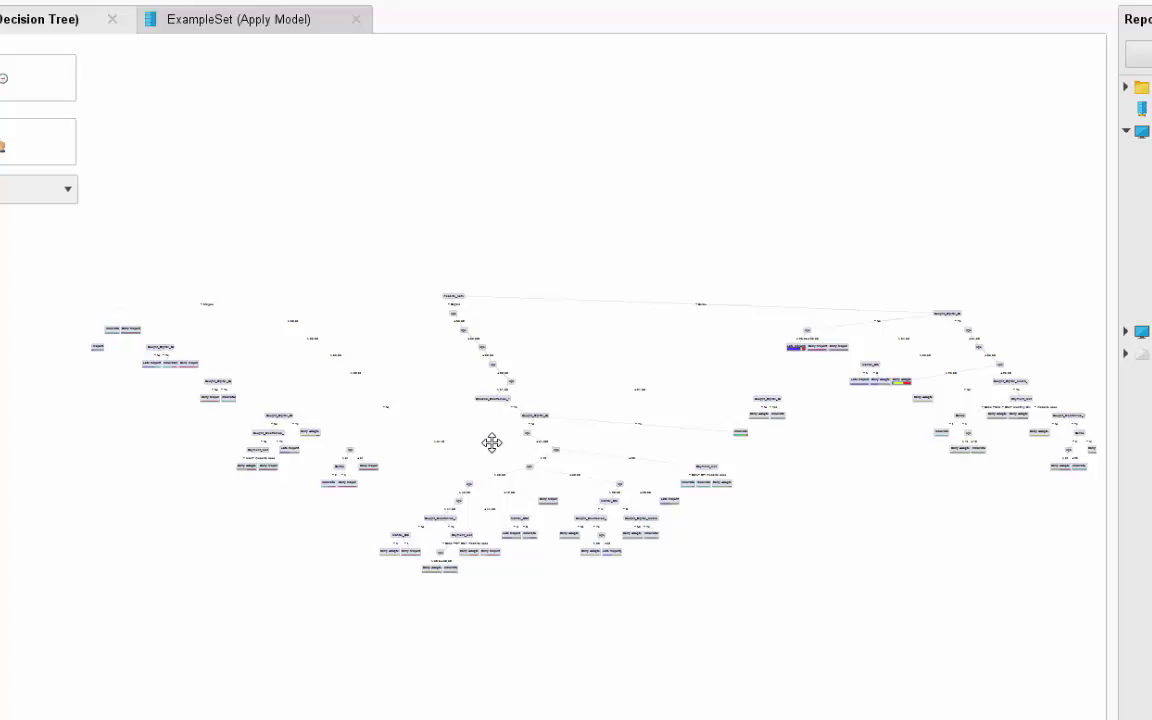
scroll(473, 329, "up", 2)
left_click_drag(465, 257, 514, 455)
scroll(514, 455, "up", 2)
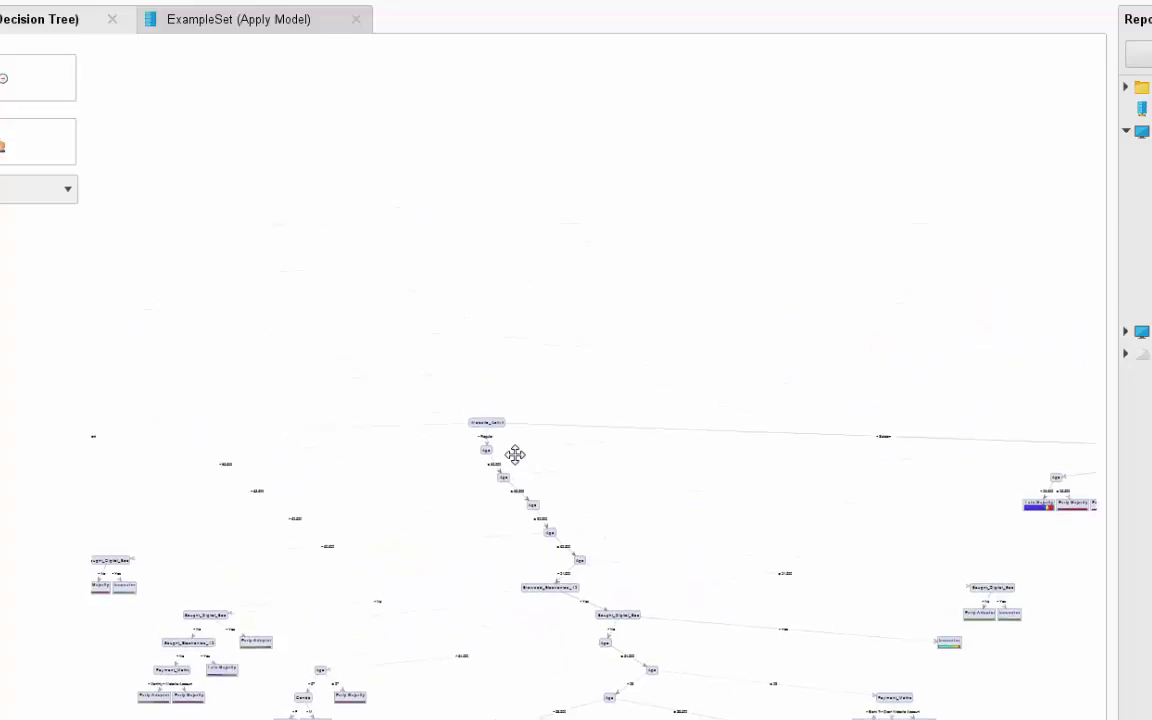
scroll(514, 455, "up", 5)
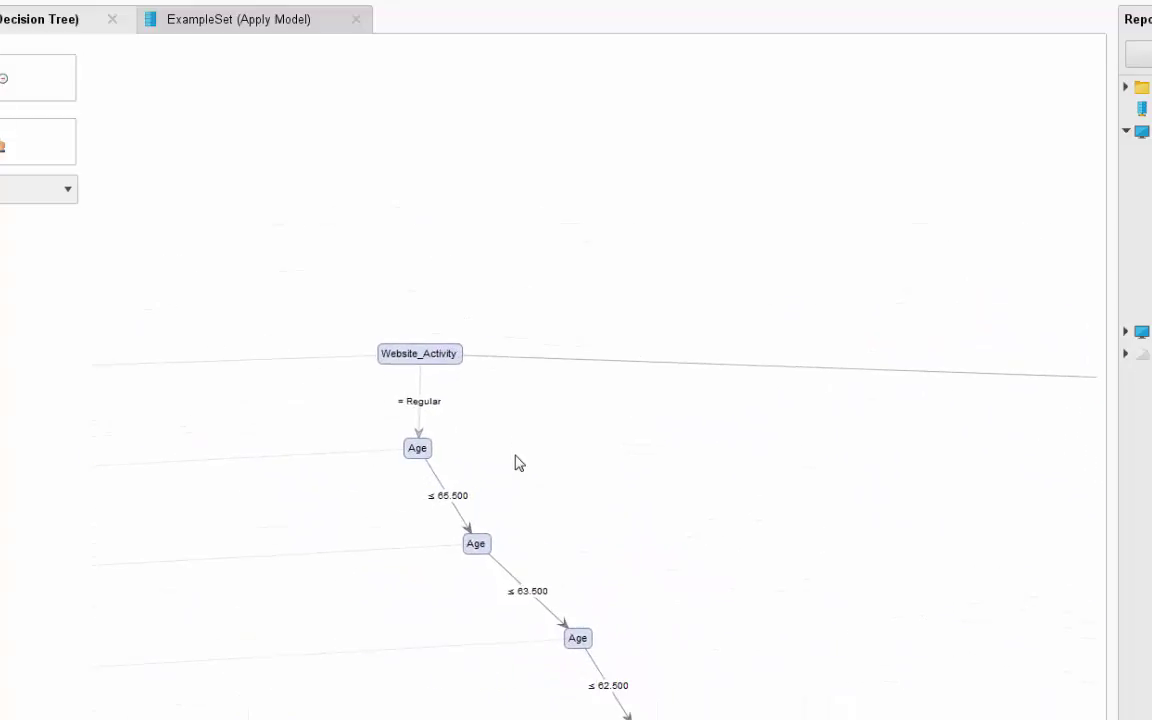
scroll(514, 462, "up", 1)
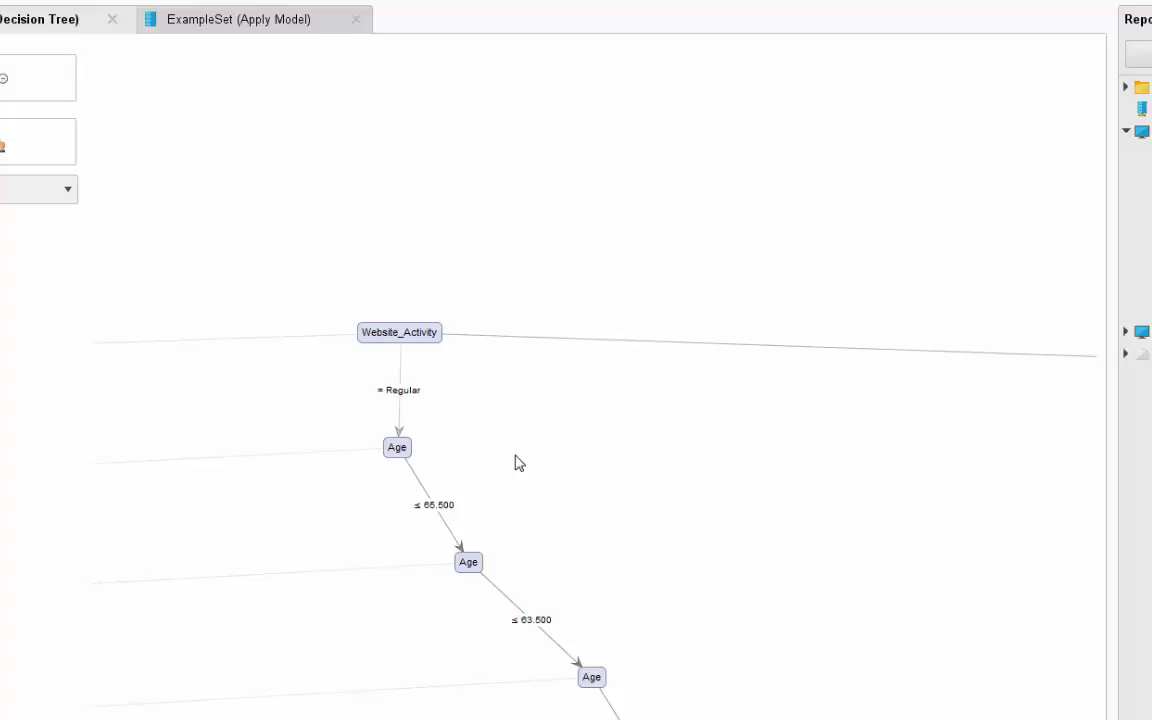
left_click_drag(553, 527, 596, 466)
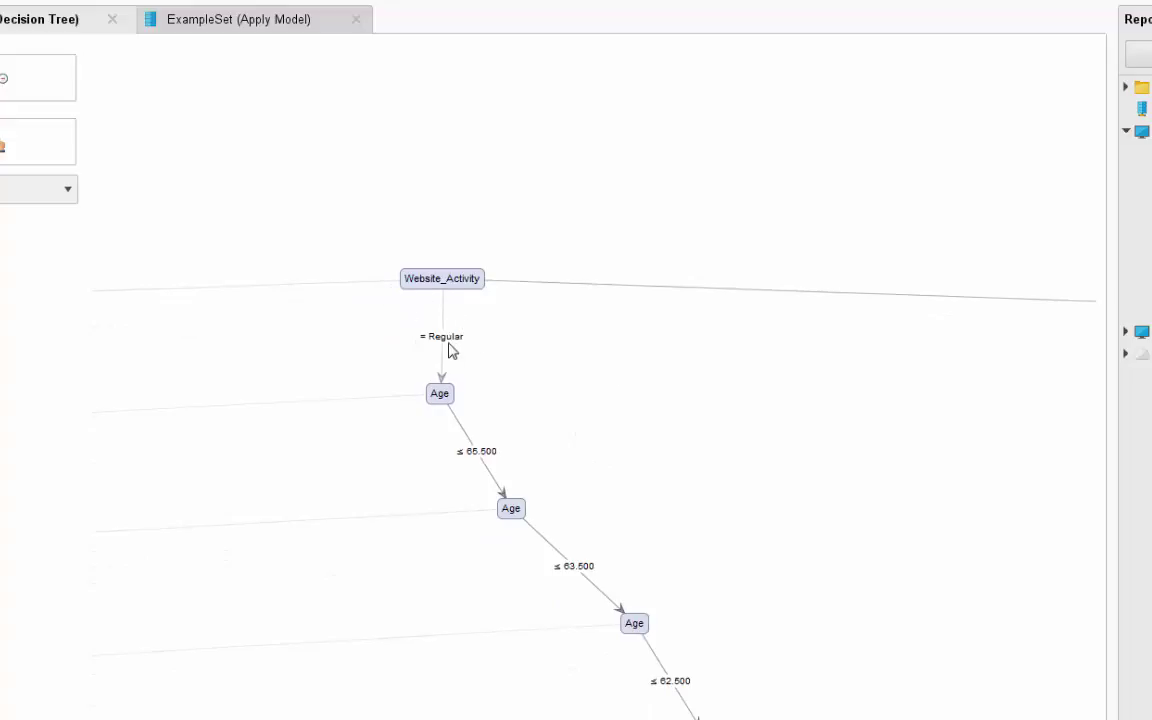
left_click_drag(419, 458, 519, 440)
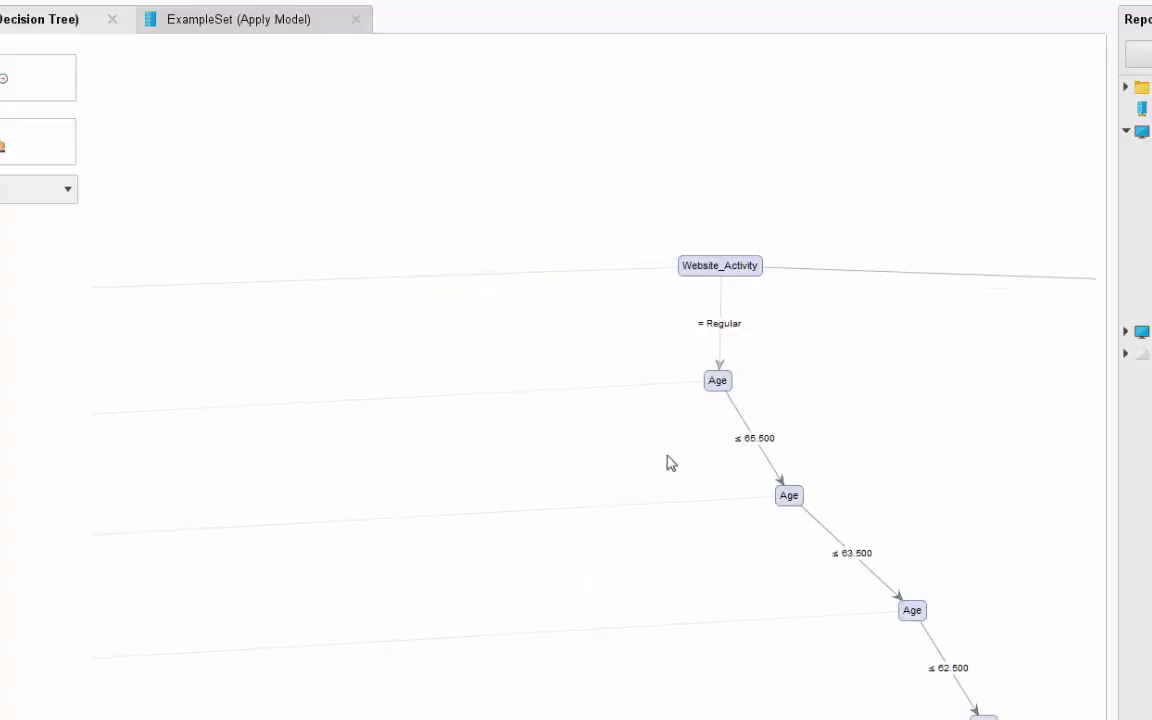
Step: Examine the Age splits below the Regular branch, the leaves they lead to and the deeper levels of the tree
left_click_drag(576, 386, 632, 335)
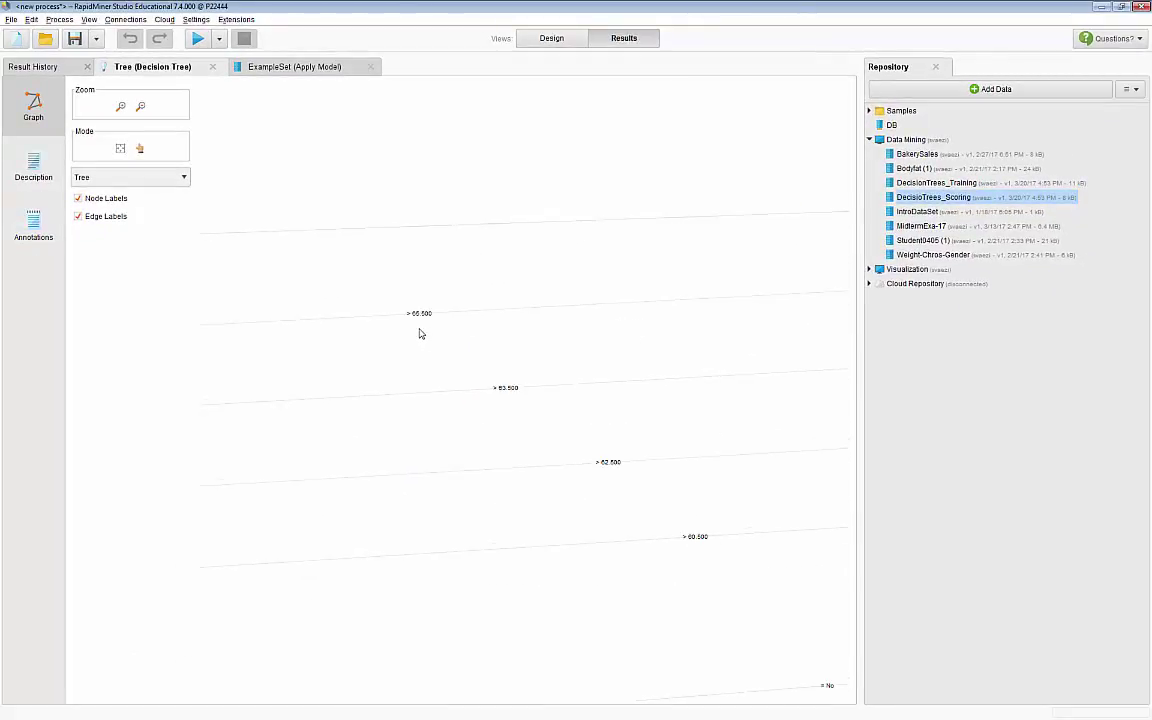
left_click_drag(363, 331, 545, 324)
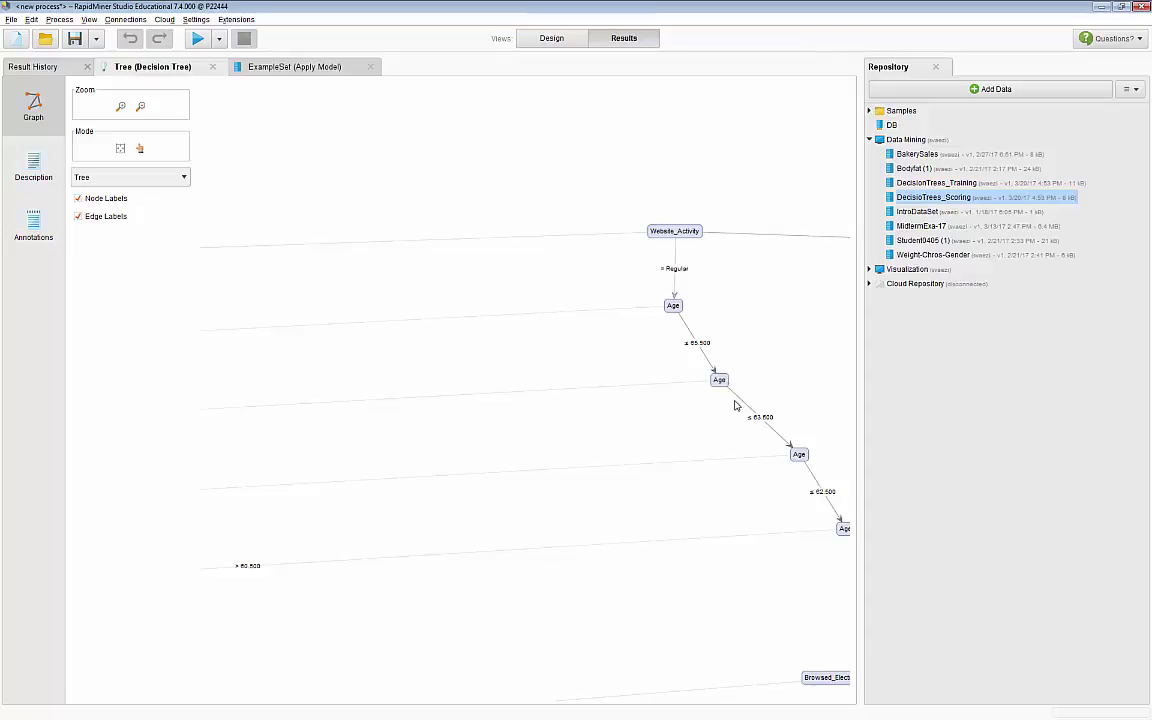
left_click_drag(429, 422, 803, 422)
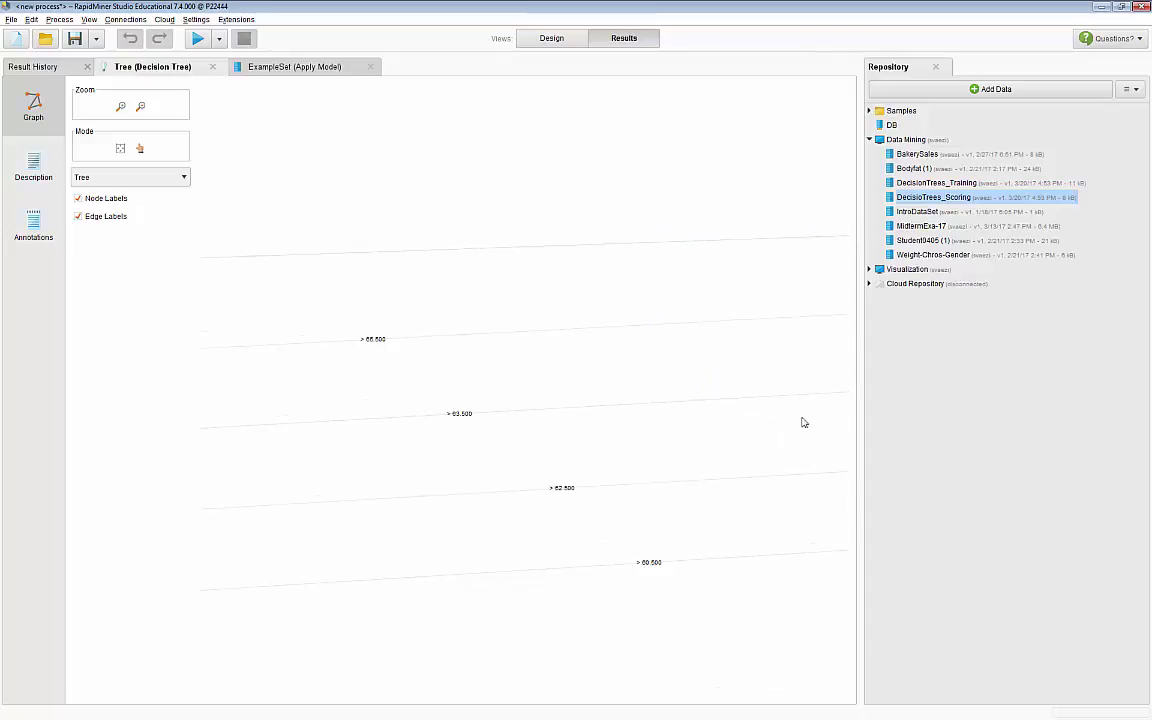
left_click_drag(517, 424, 789, 381)
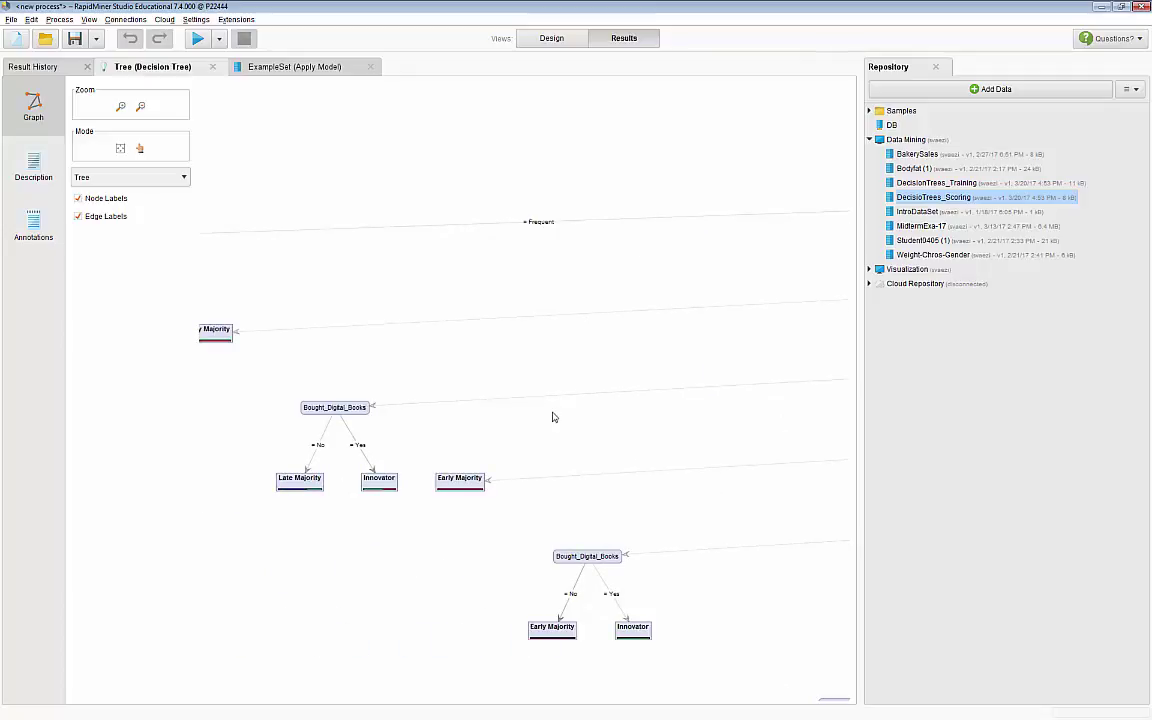
left_click_drag(555, 417, 604, 408)
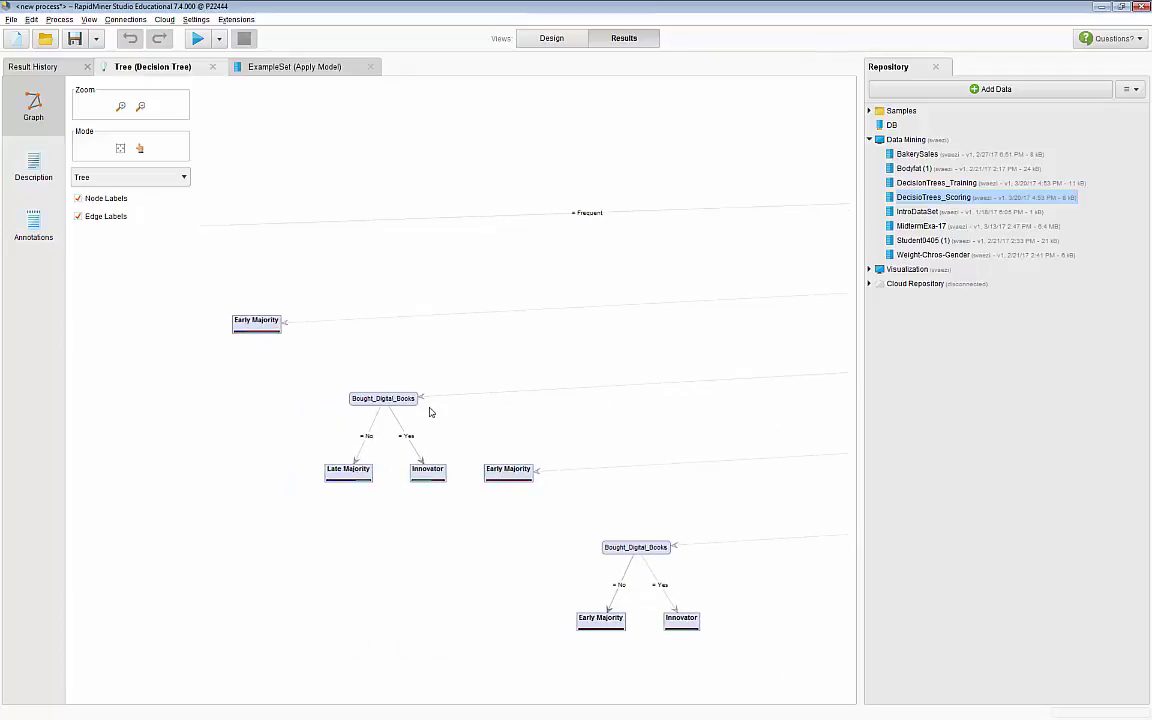
left_click_drag(628, 394, 483, 432)
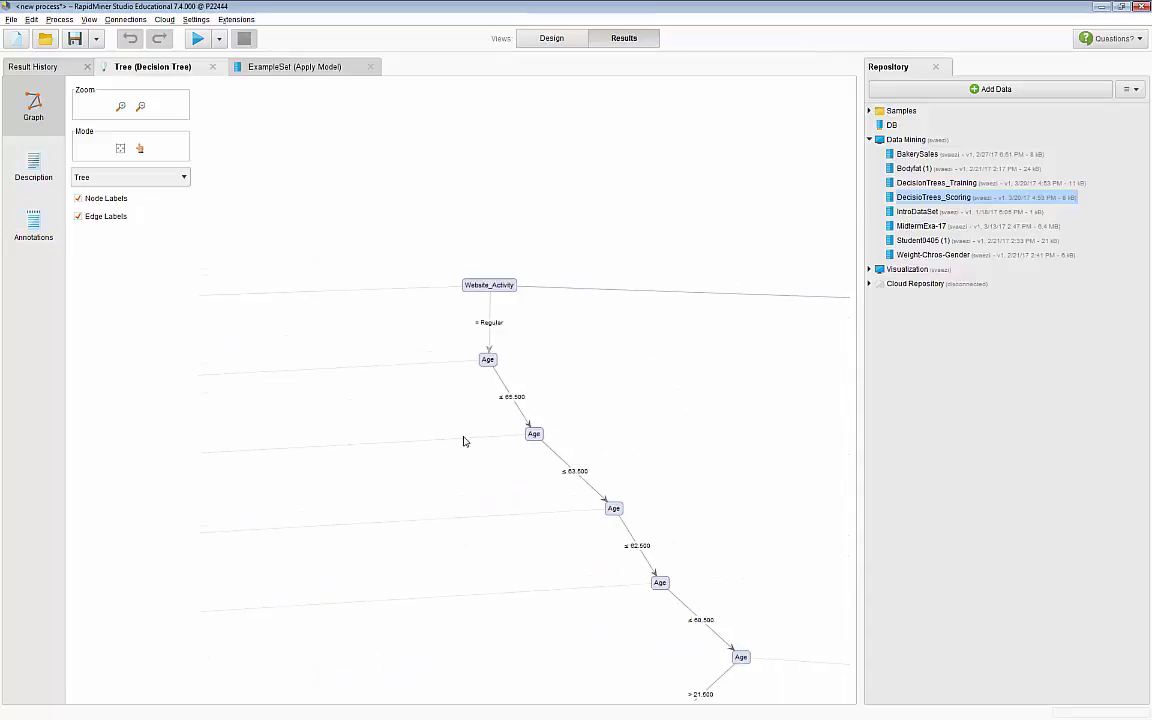
scroll(463, 441, "down", 6)
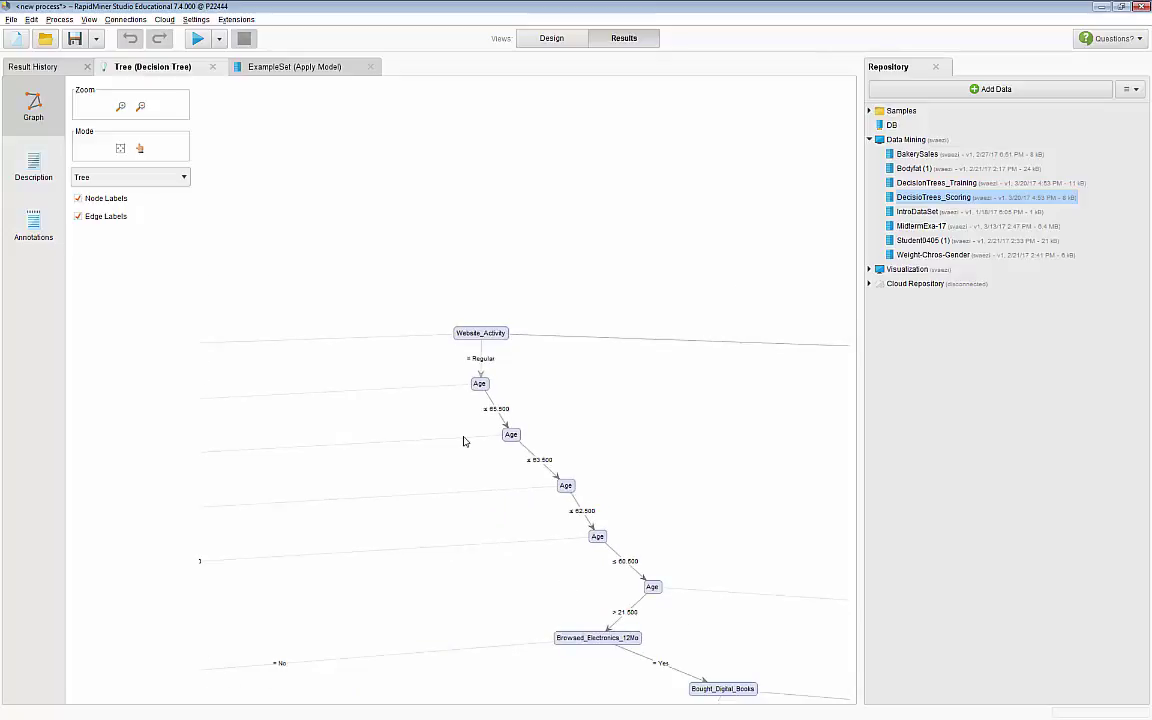
scroll(463, 441, "down", 4)
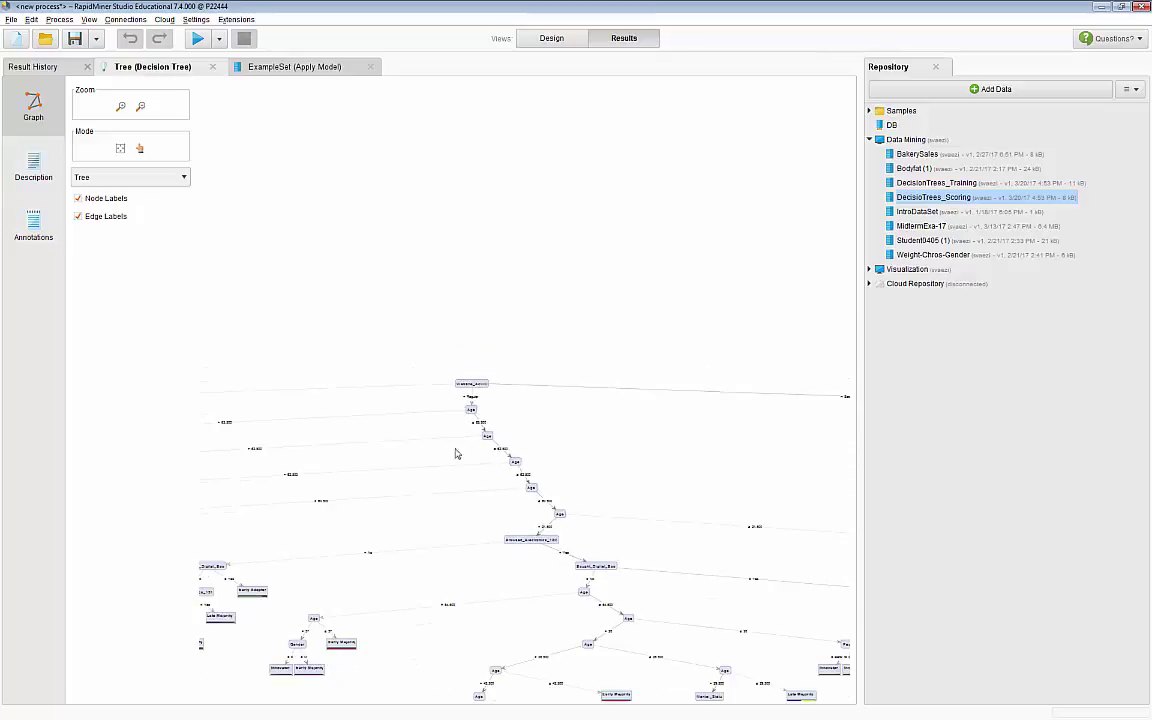
left_click_drag(434, 524, 422, 438)
left_click_drag(596, 463, 533, 438)
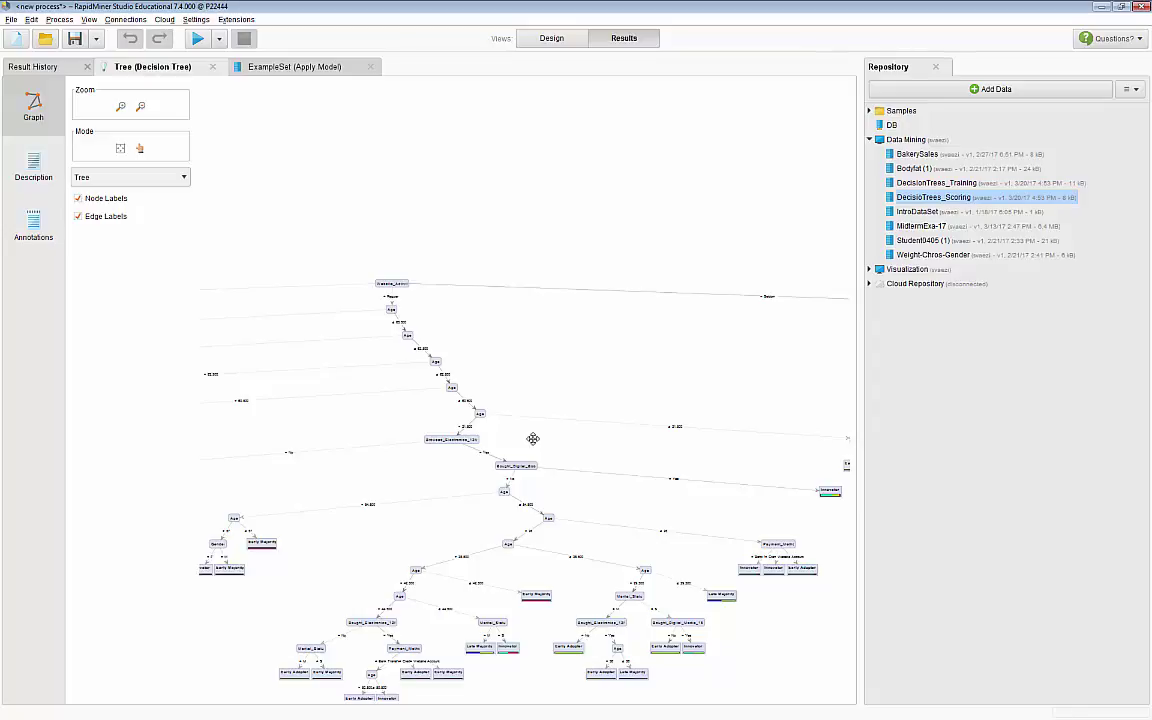
Step: Set the Decision Tree's minimal gain to 0.12 and its minimal leaf size to 4, running the process after each change
left_click(551, 40)
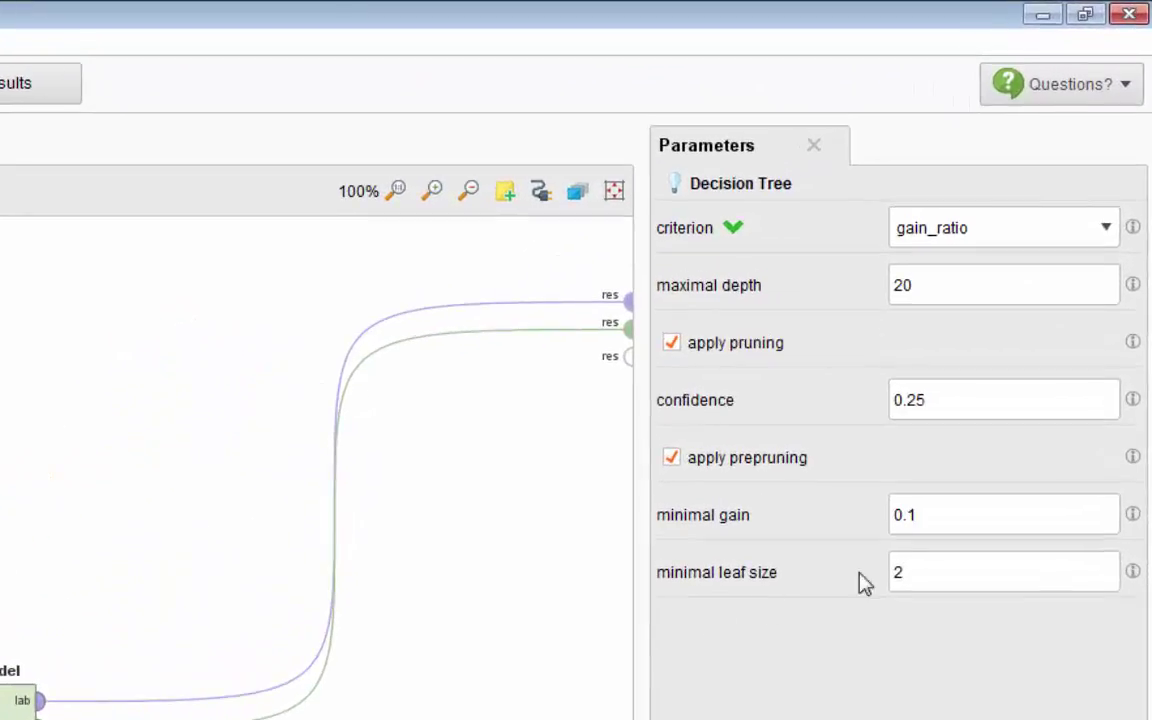
left_click(938, 518)
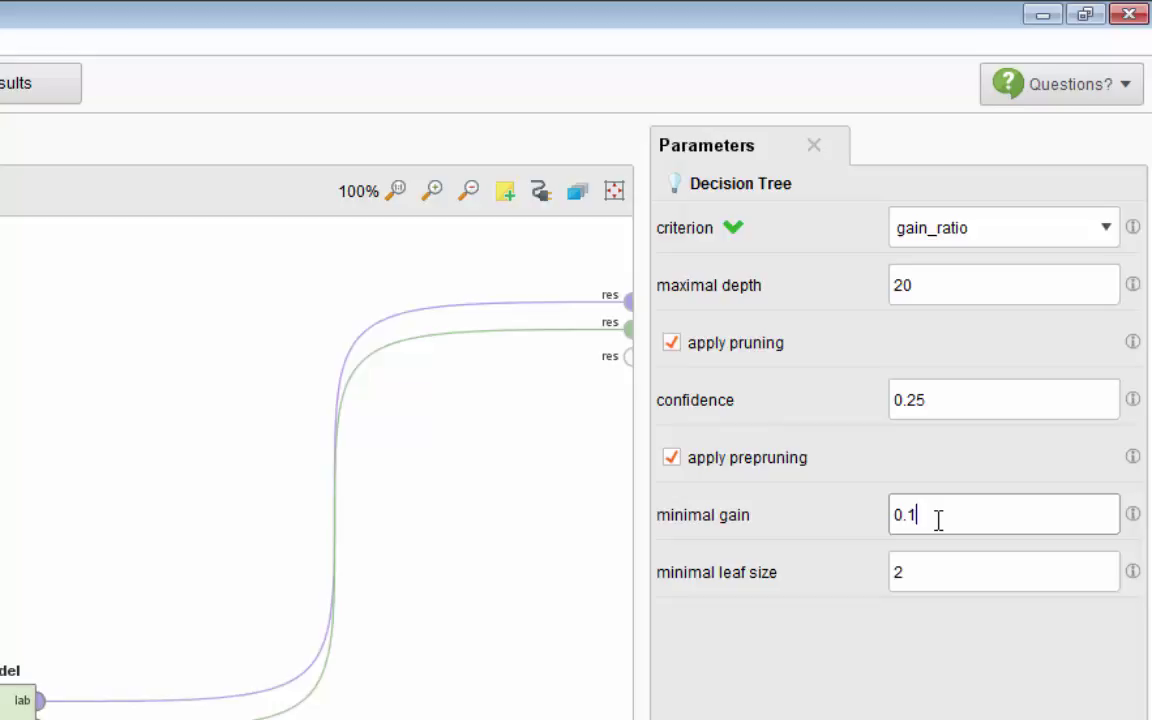
type("2")
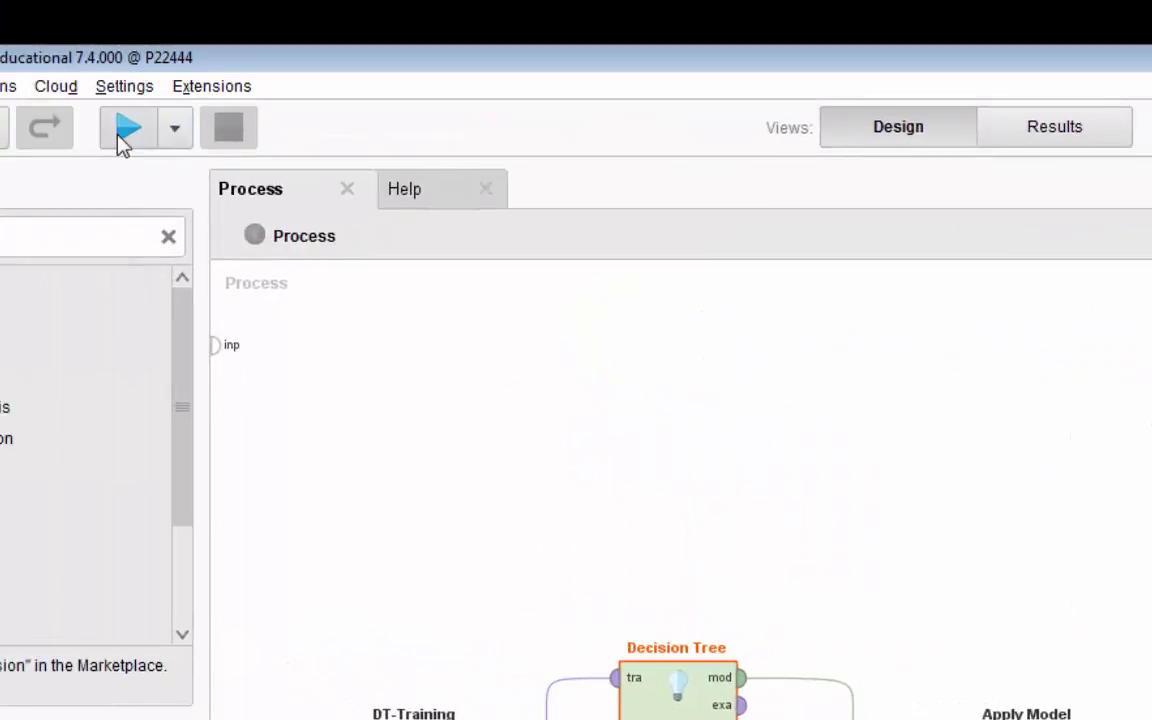
left_click(125, 130)
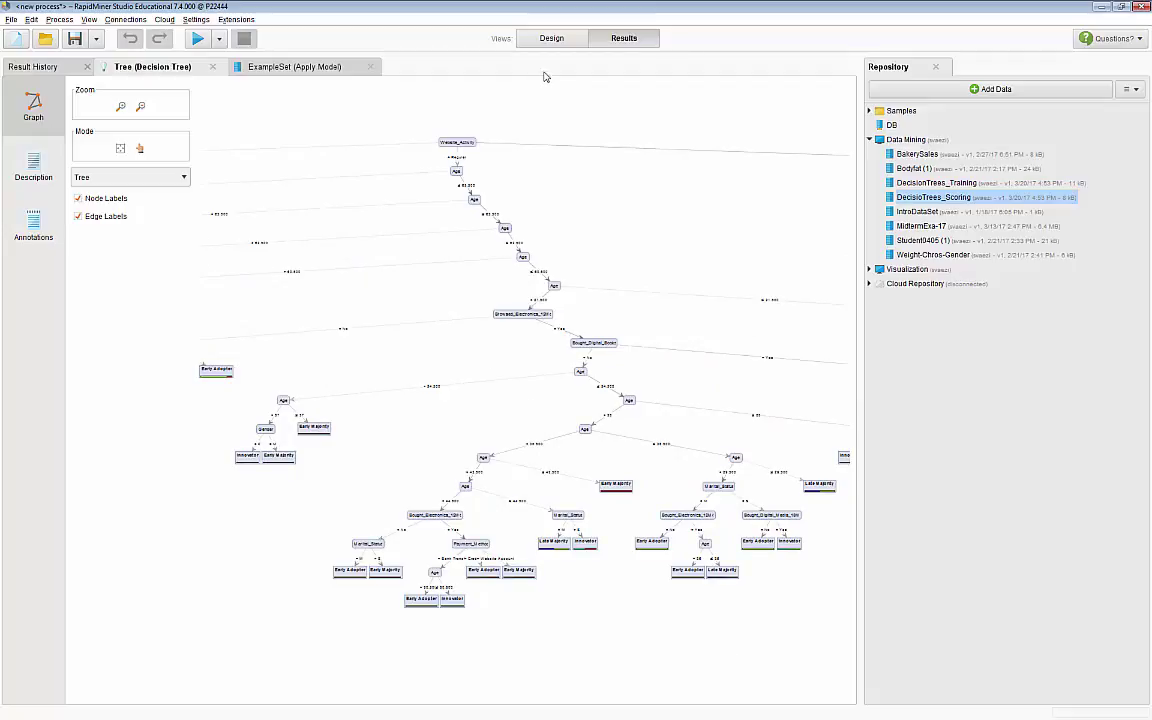
left_click(551, 38)
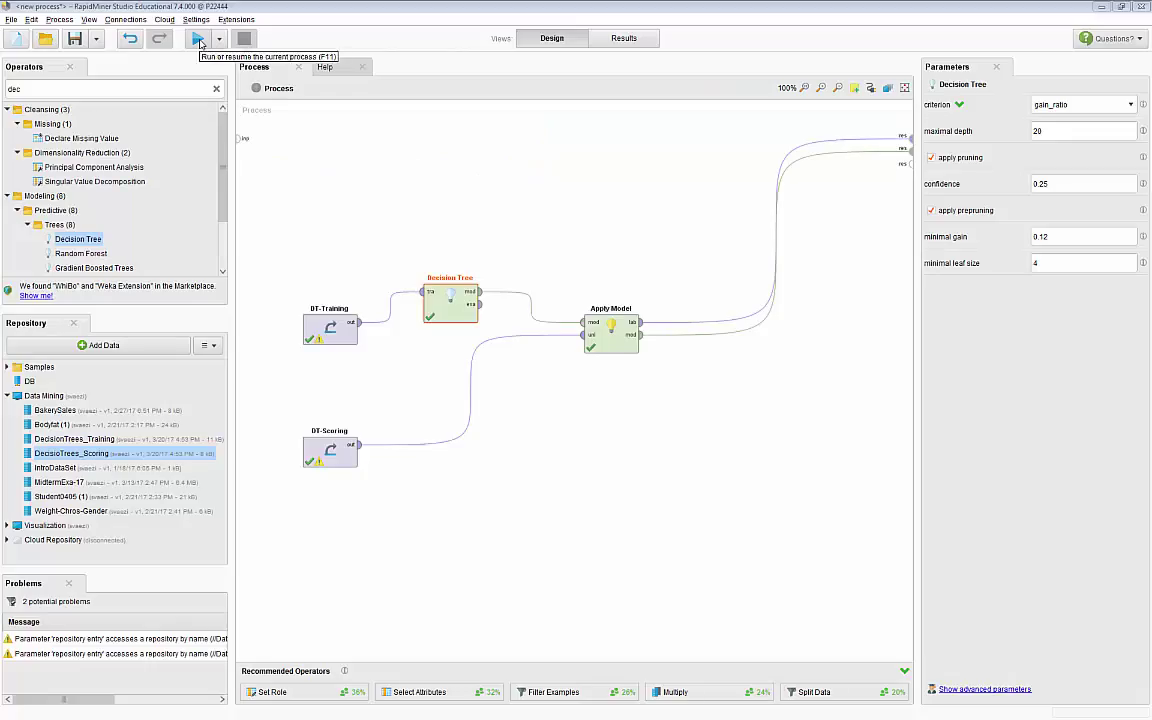
left_click(199, 40)
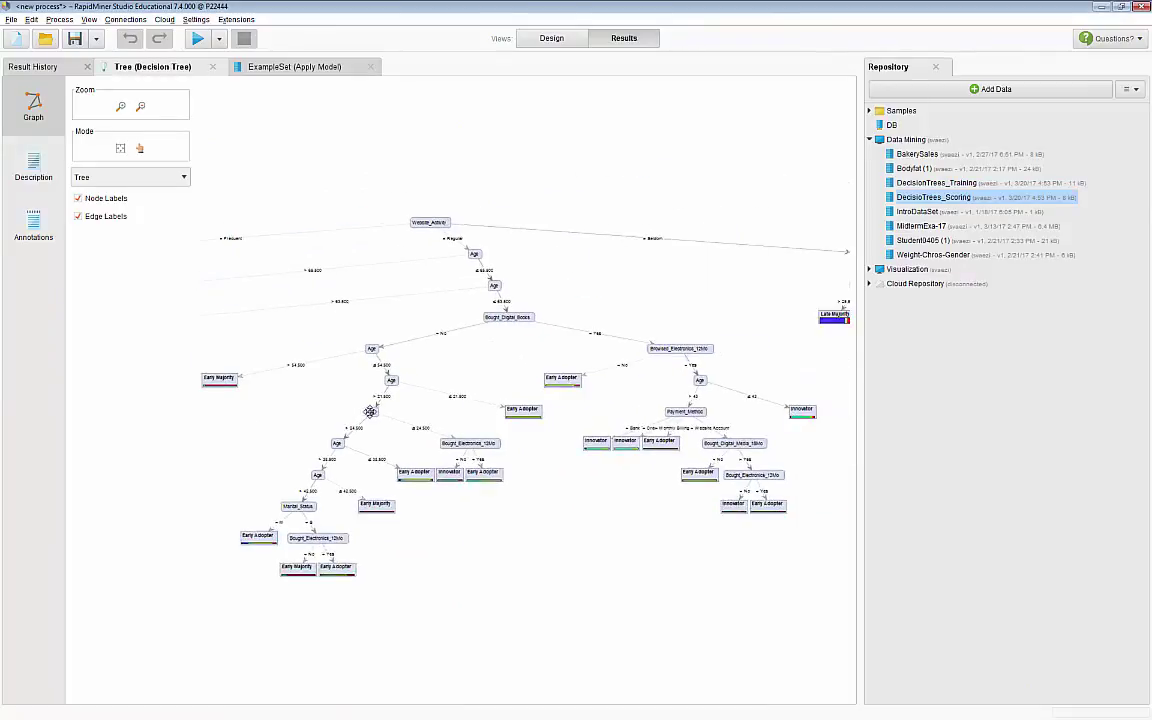
Step: Examine the Frequent, Regular and Seldom branches of the new tree and the class frequencies of the Seldom branch's Early Adopter leaf
scroll(467, 398, "down", 2)
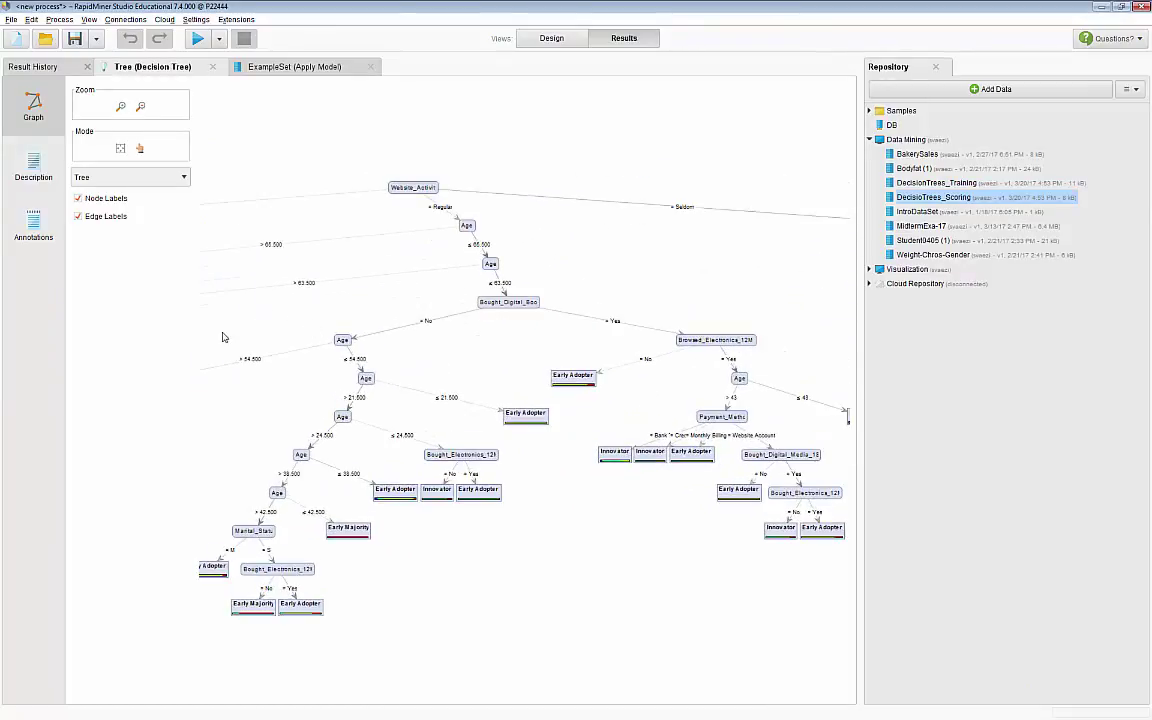
left_click_drag(223, 337, 452, 383)
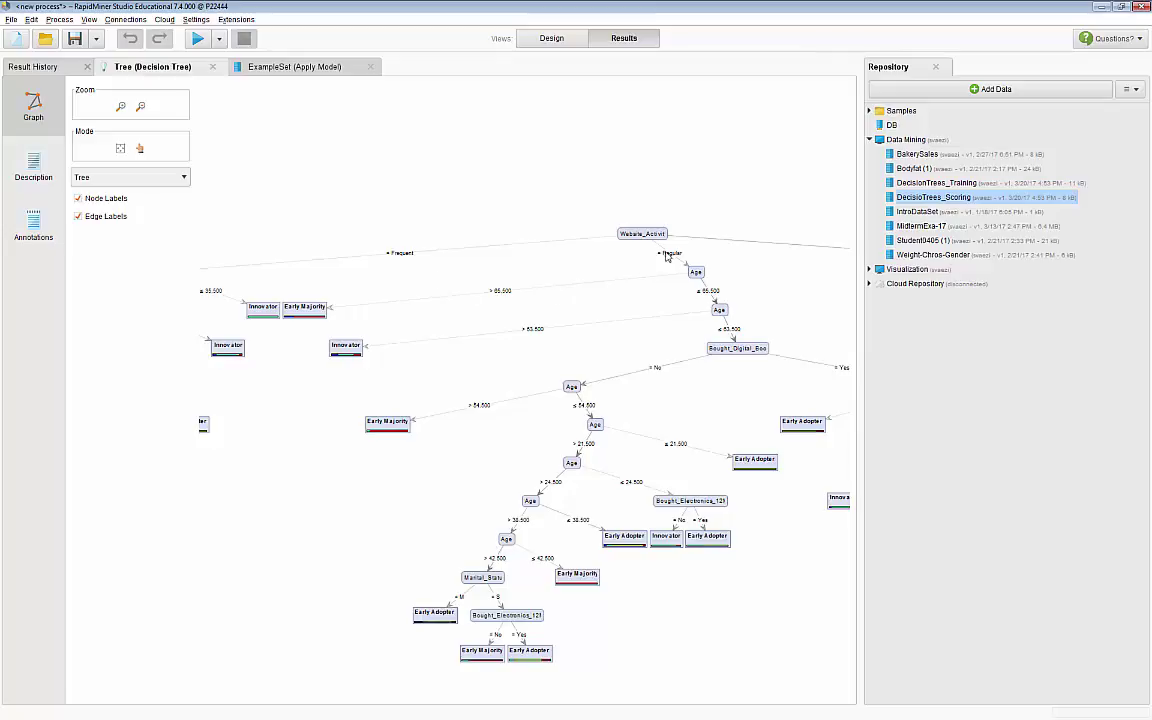
left_click_drag(573, 307, 264, 331)
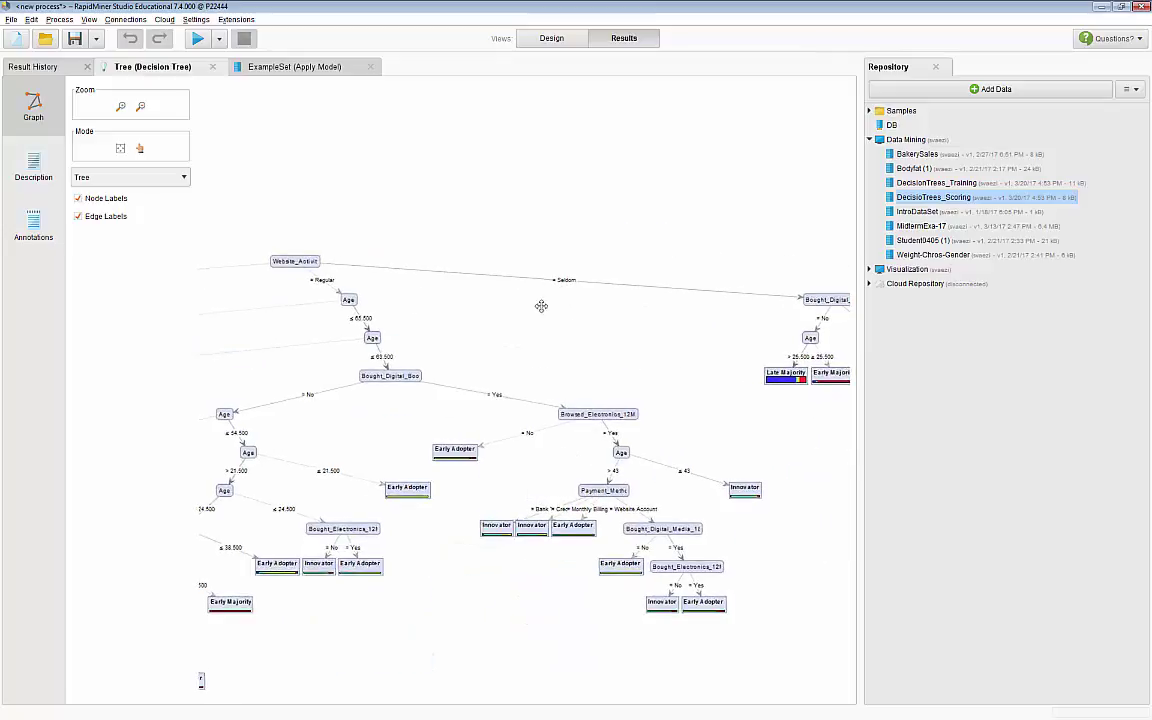
left_click_drag(545, 325, 483, 317)
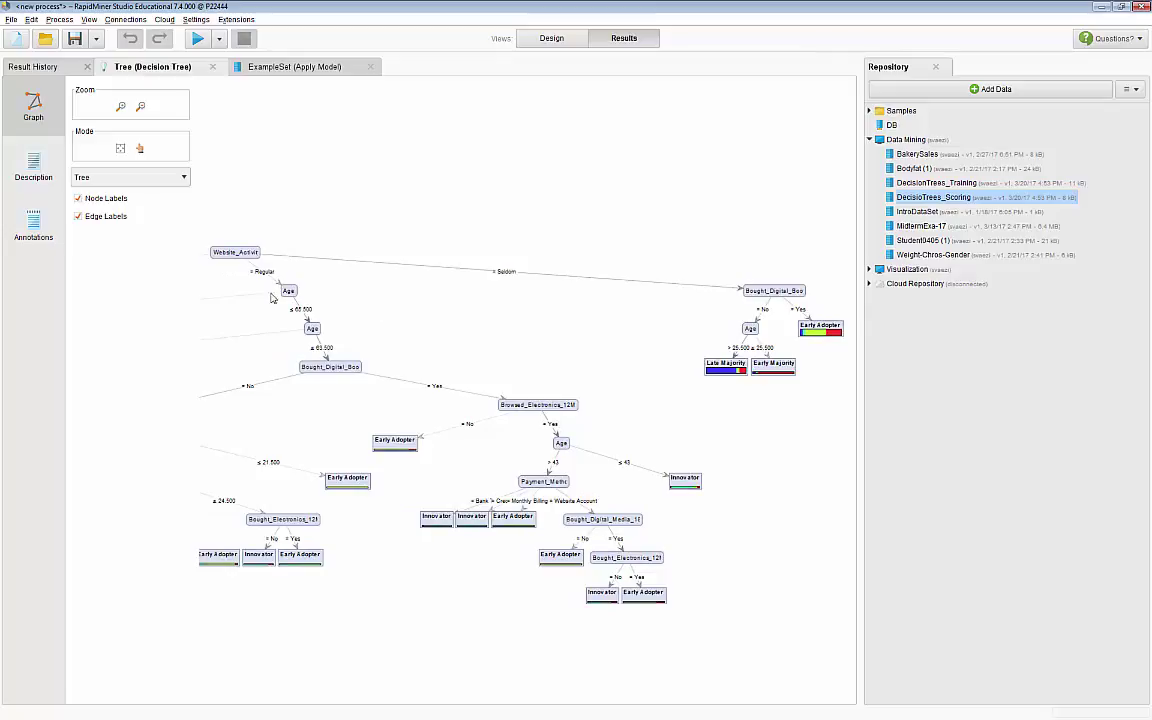
left_click_drag(228, 261, 275, 251)
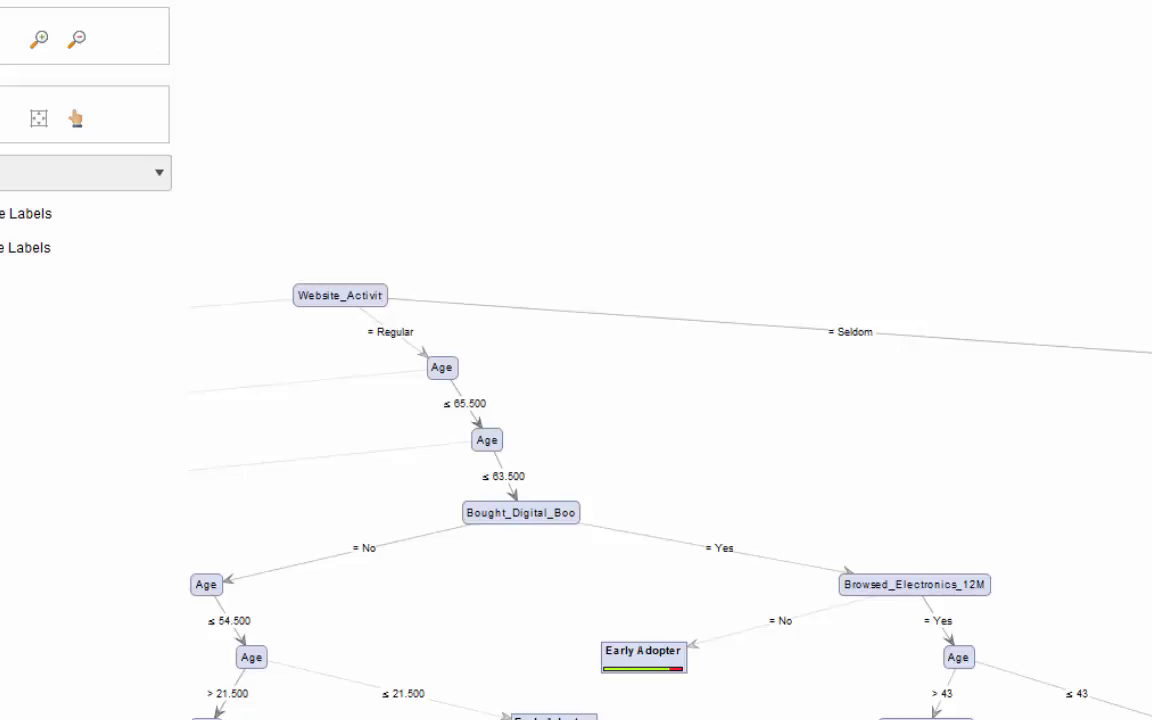
left_click_drag(1150, 390, 944, 396)
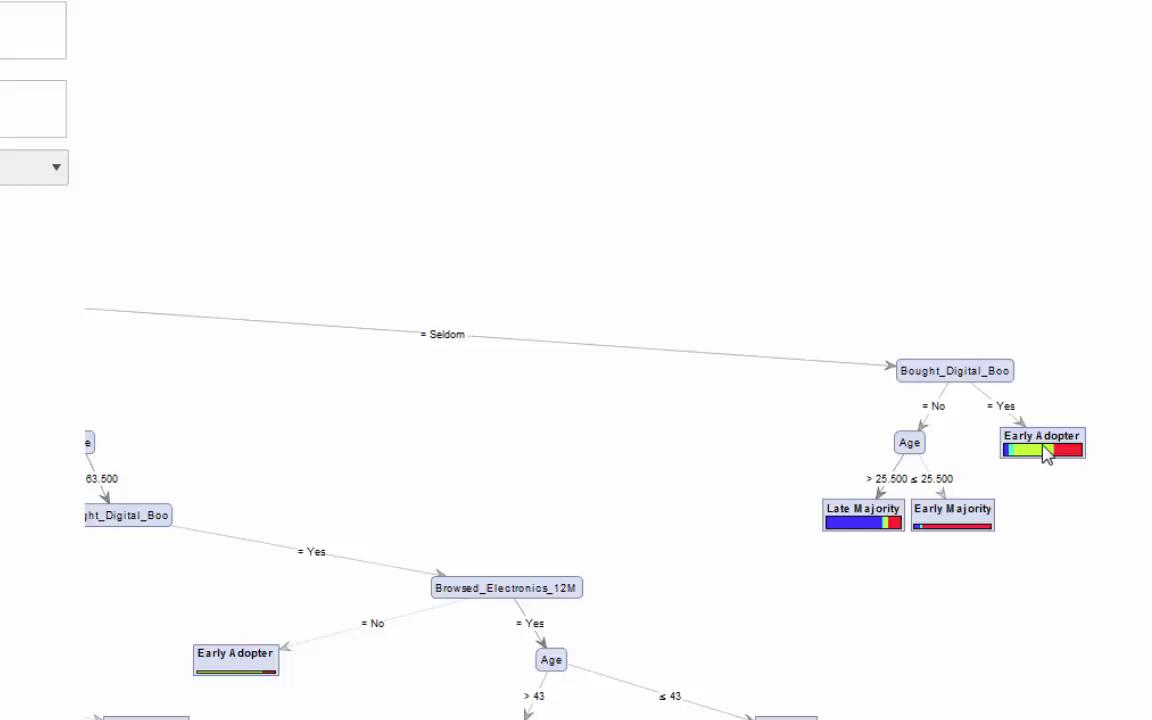
mouse_move(1045, 452)
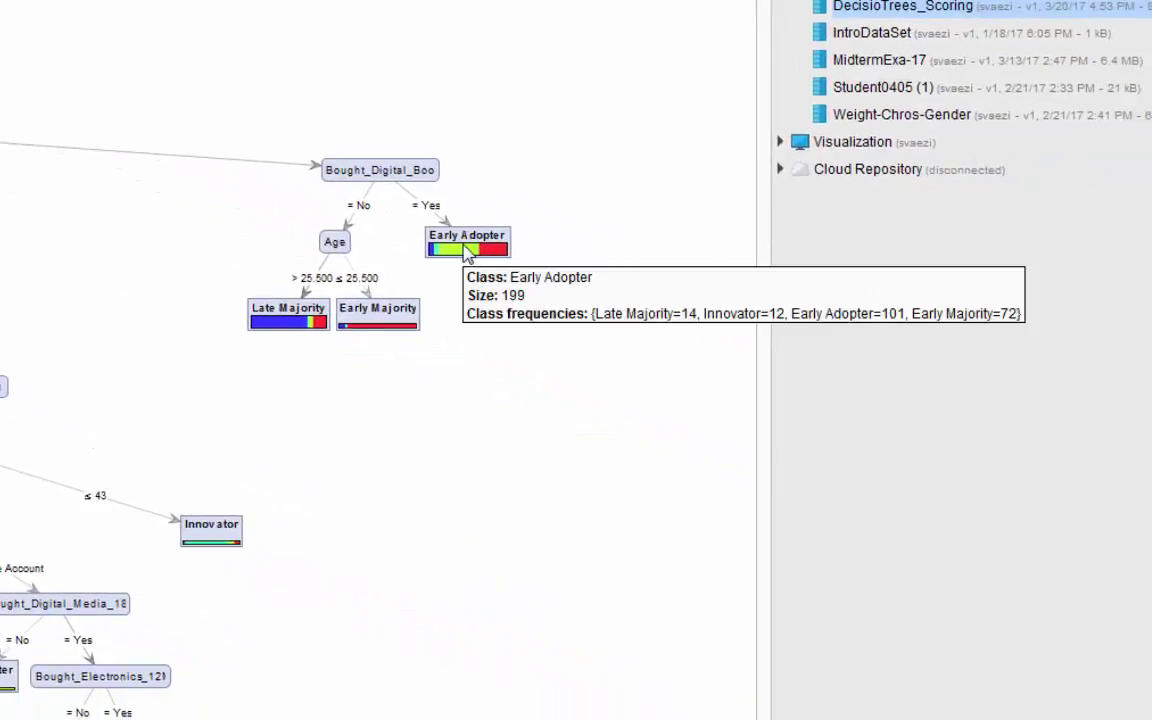
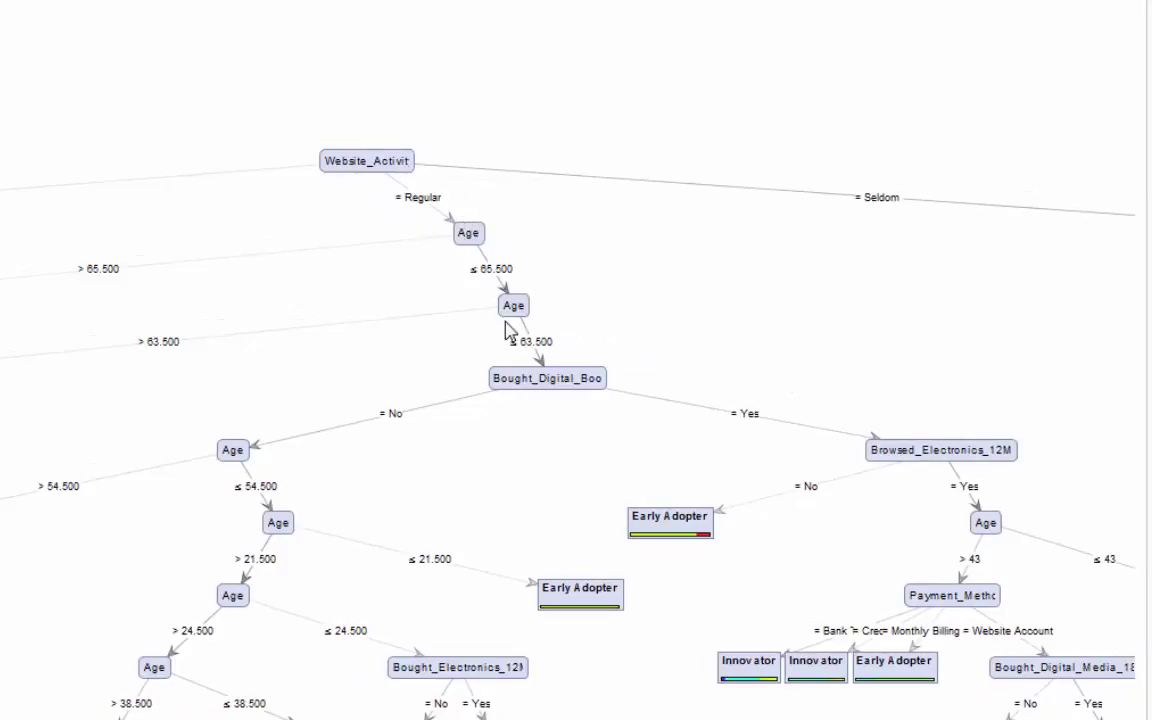
Step: Examine the Regular branch through its Age and Bought_Digital_Books splits down to the leaves, including the Browsed_Electronics and Payment_Method nodes
left_click_drag(638, 432, 520, 352)
left_click_drag(442, 368, 350, 237)
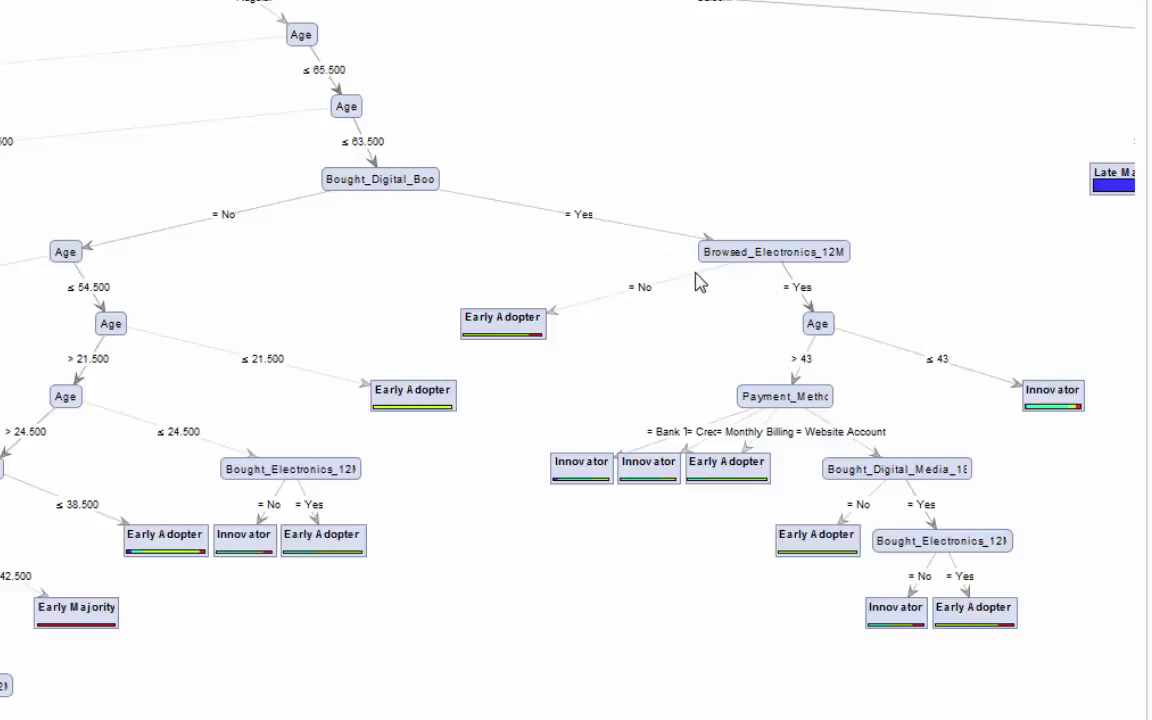
left_click_drag(743, 375, 668, 302)
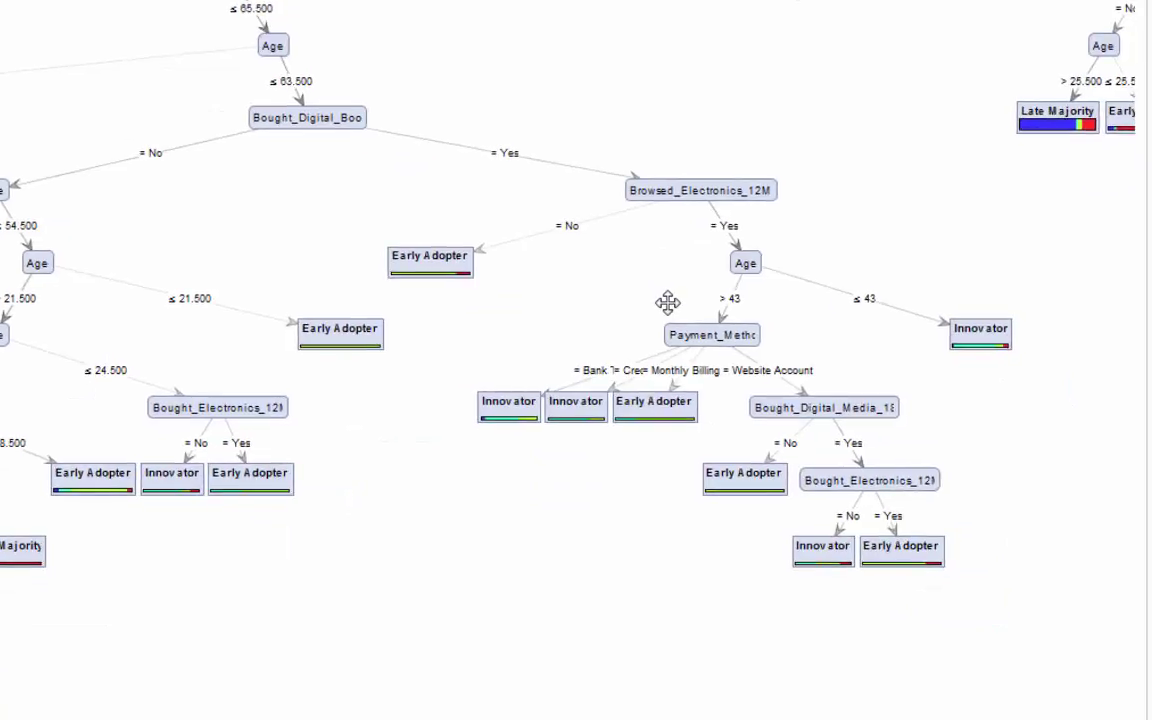
left_click_drag(502, 282, 602, 375)
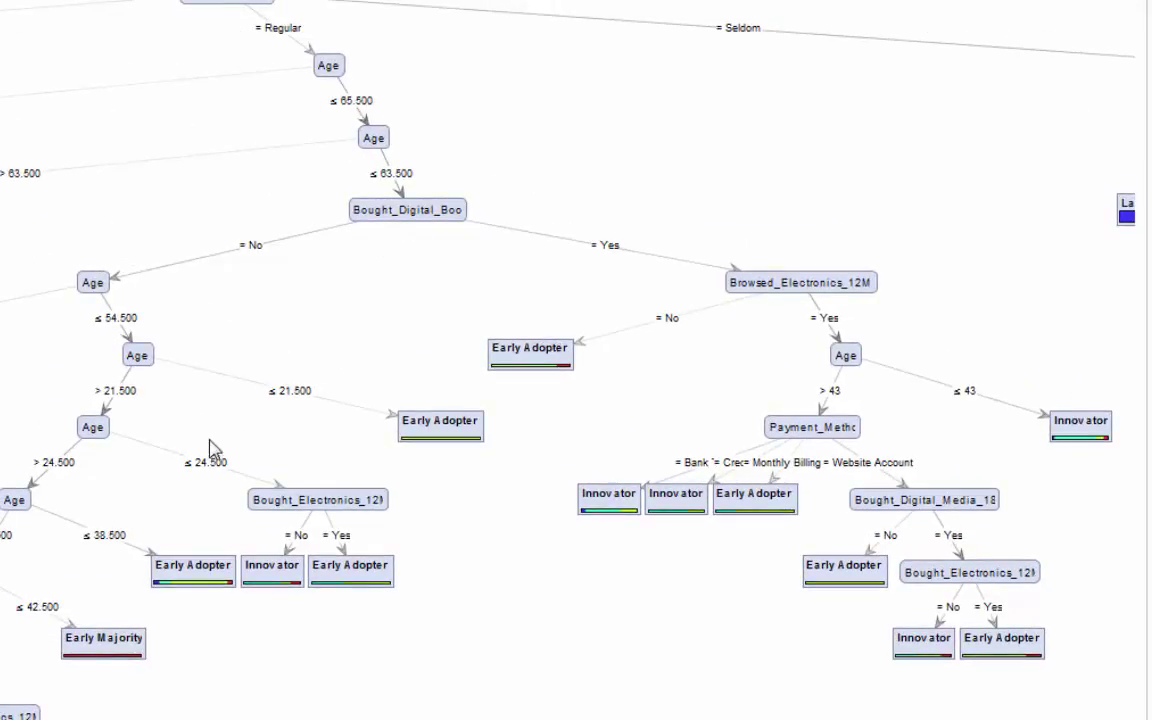
left_click_drag(150, 420, 573, 362)
left_click_drag(553, 413, 334, 501)
left_click_drag(745, 323, 453, 443)
scroll(450, 430, "down", 4)
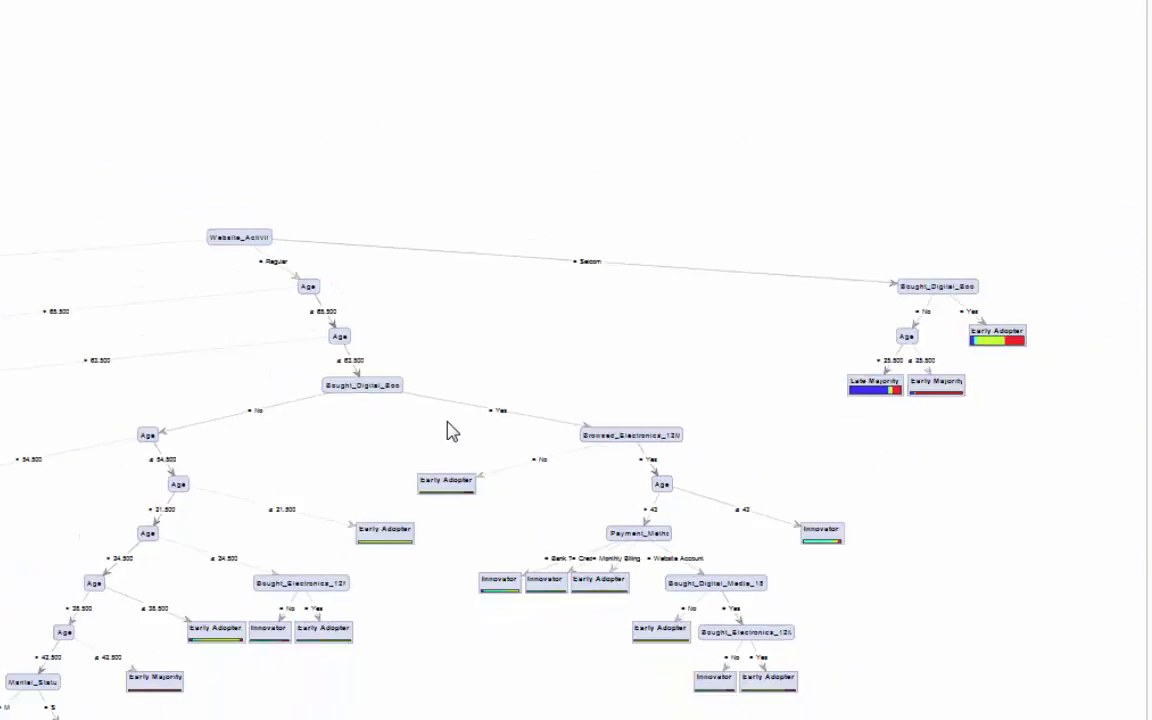
left_click_drag(599, 381, 1019, 304)
left_click_drag(686, 372, 540, 380)
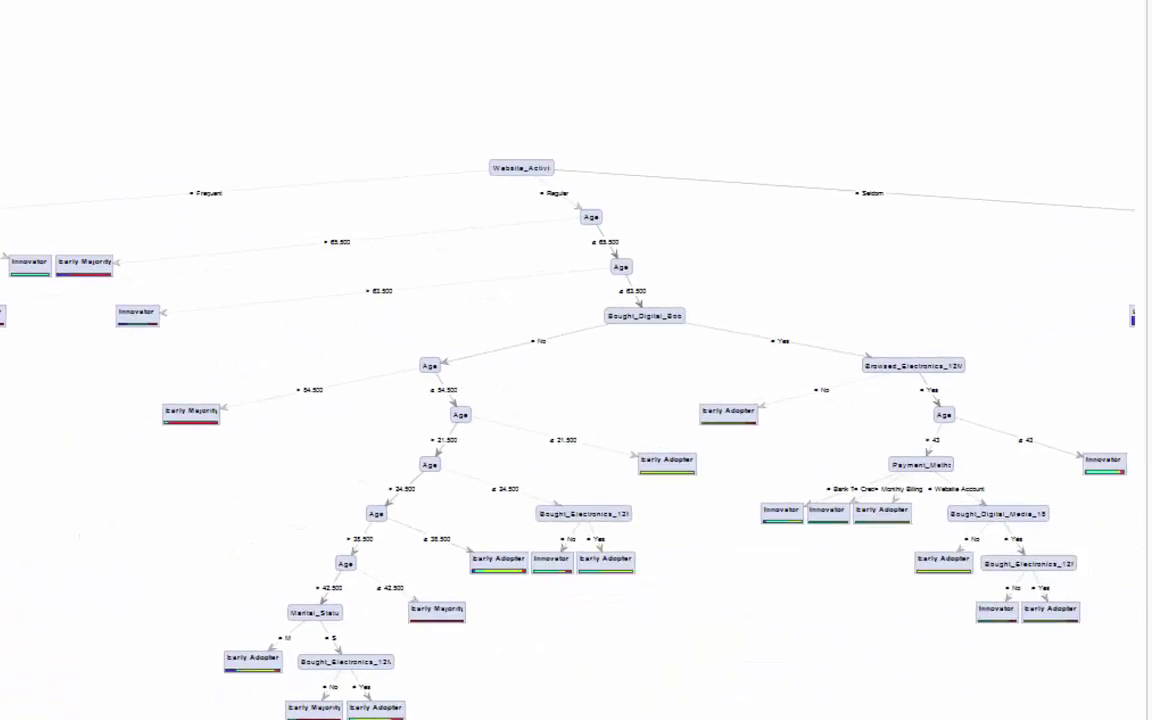
Step: Raise the Decision Tree's minimal gain to 0.13 and again to 0.14, rerunning the process and viewing the tree
key("F8")
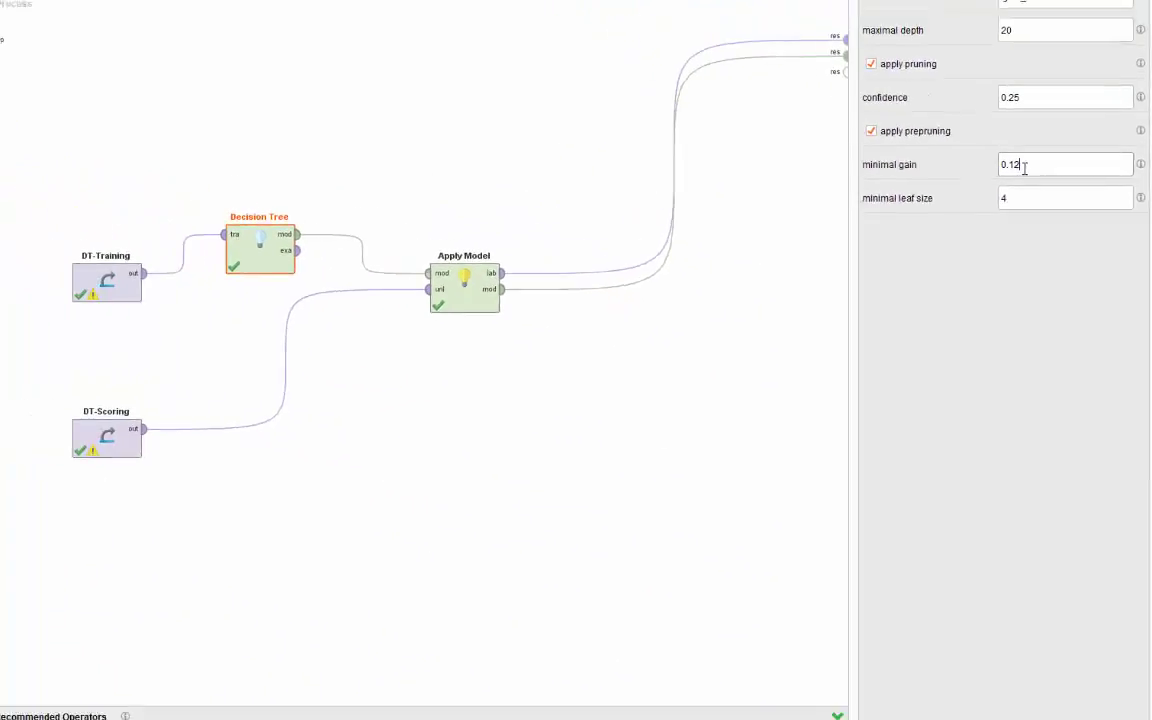
type("5")
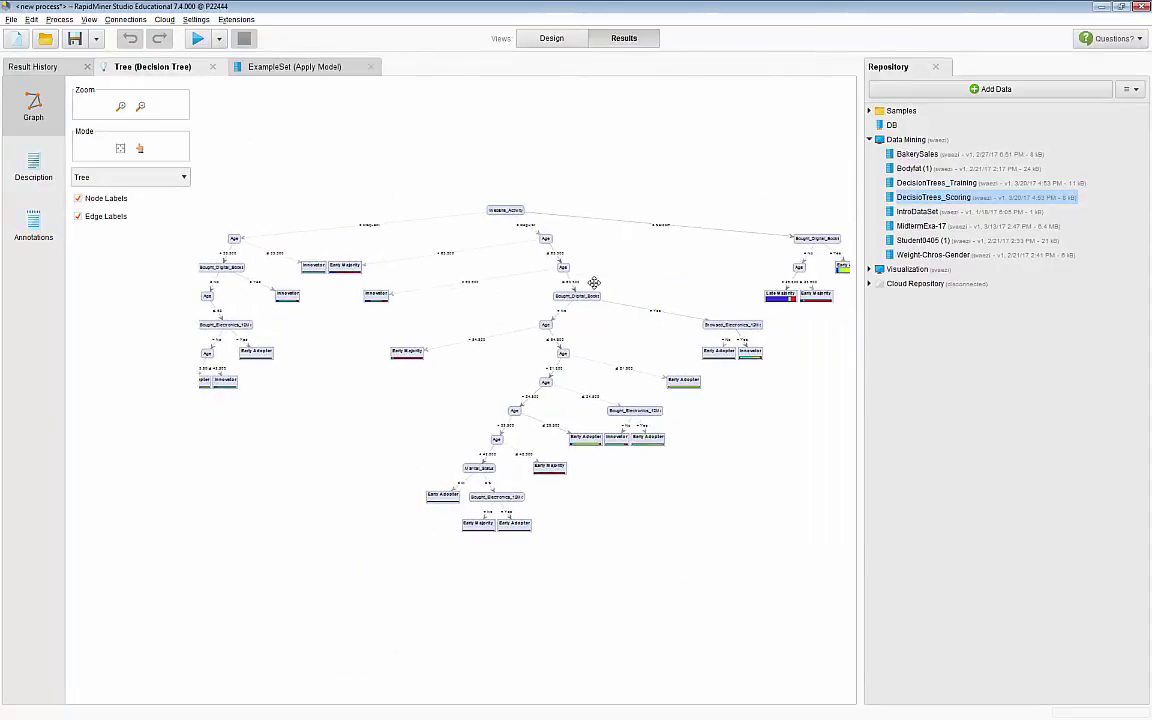
left_click(551, 38)
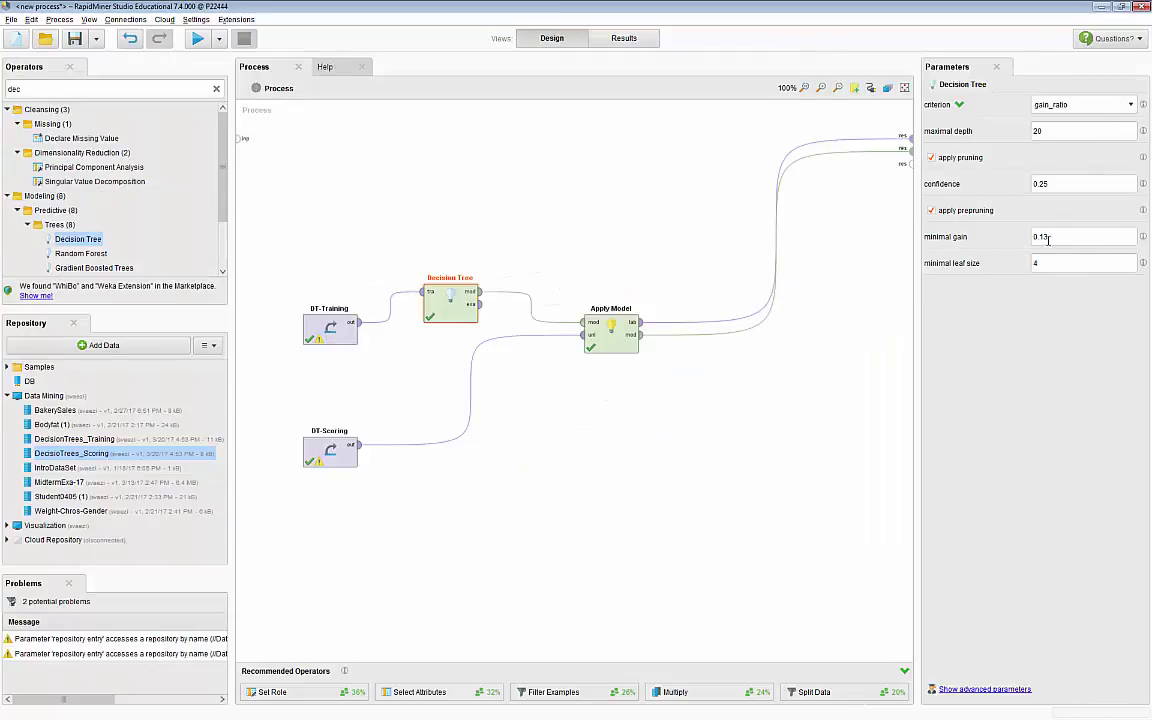
key("BackSpace")
type("4")
left_click(197, 38)
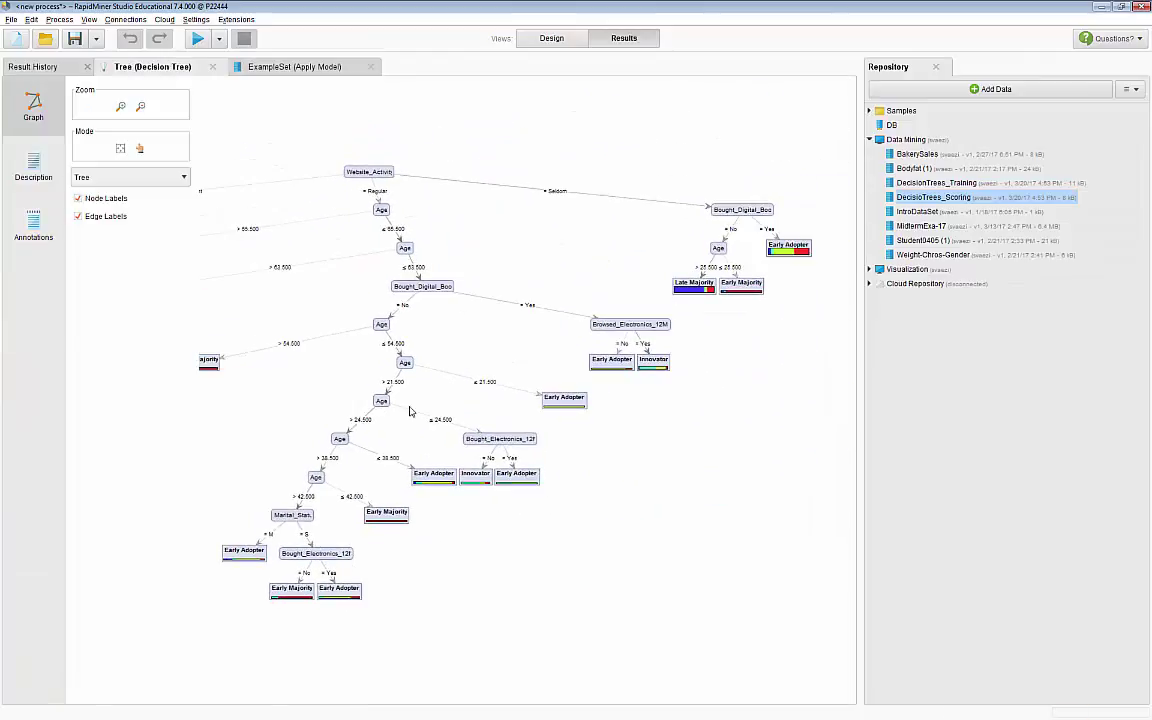
left_click_drag(414, 404, 507, 432)
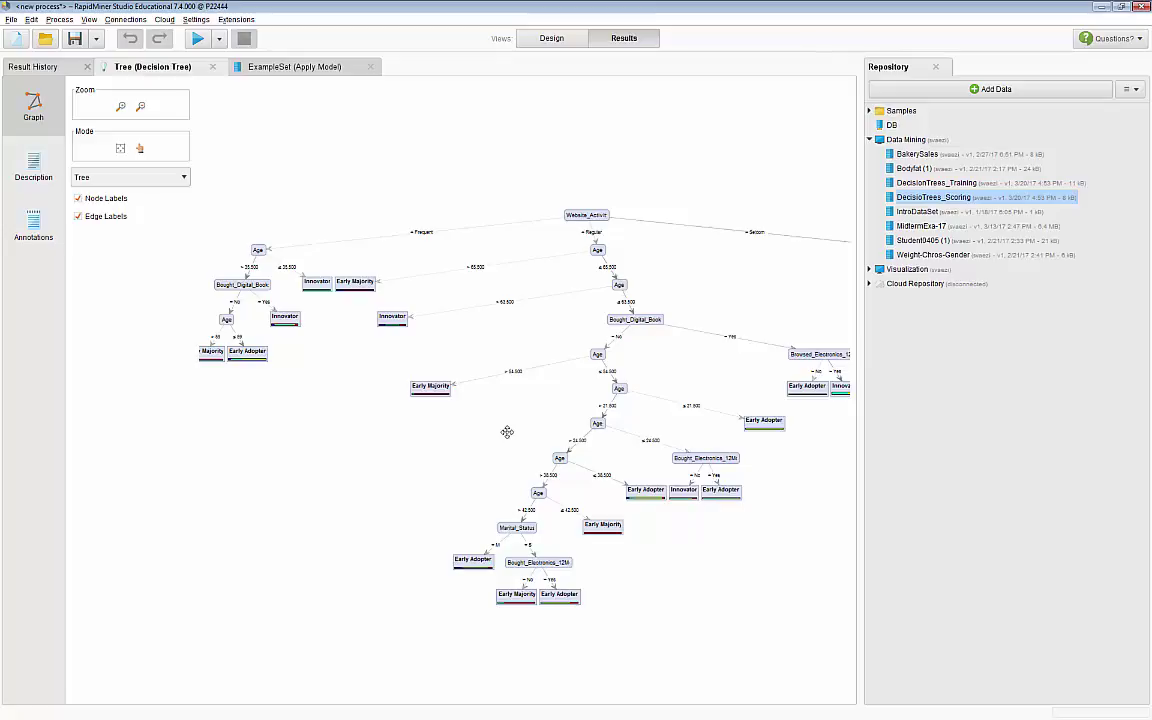
Step: Show the scored ExampleSet from Apply Model and widen the prediction and confidence columns so their full headings can be read
left_click(300, 67)
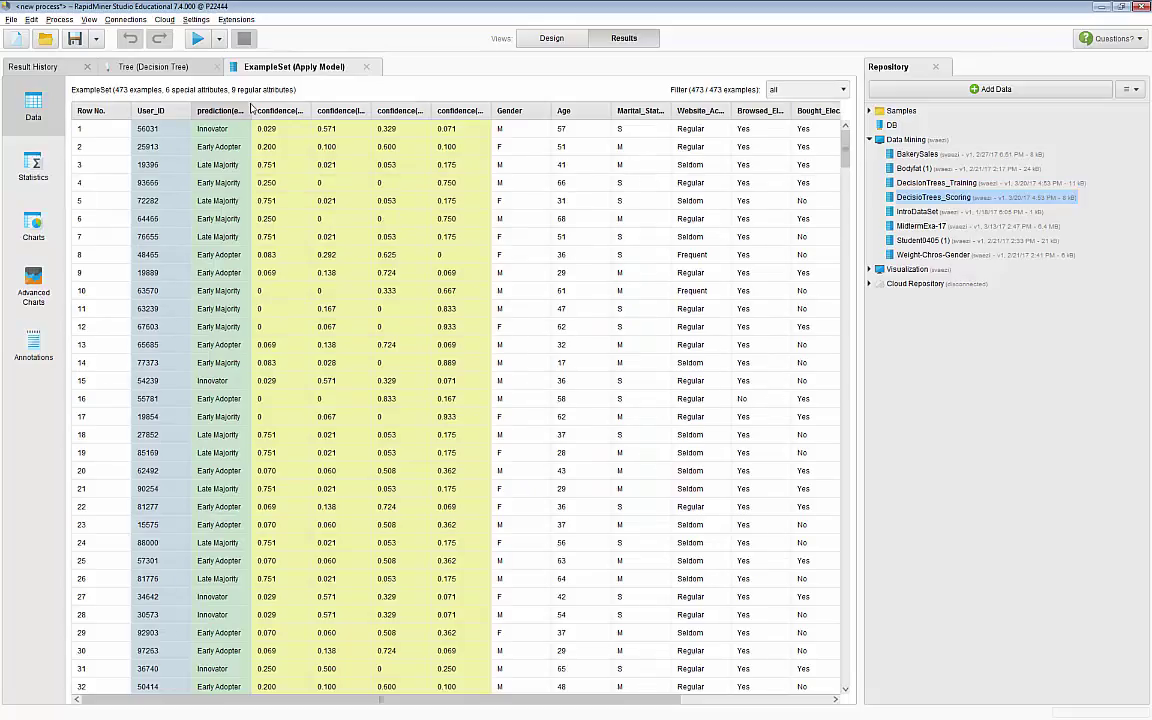
left_click_drag(251, 108, 474, 111)
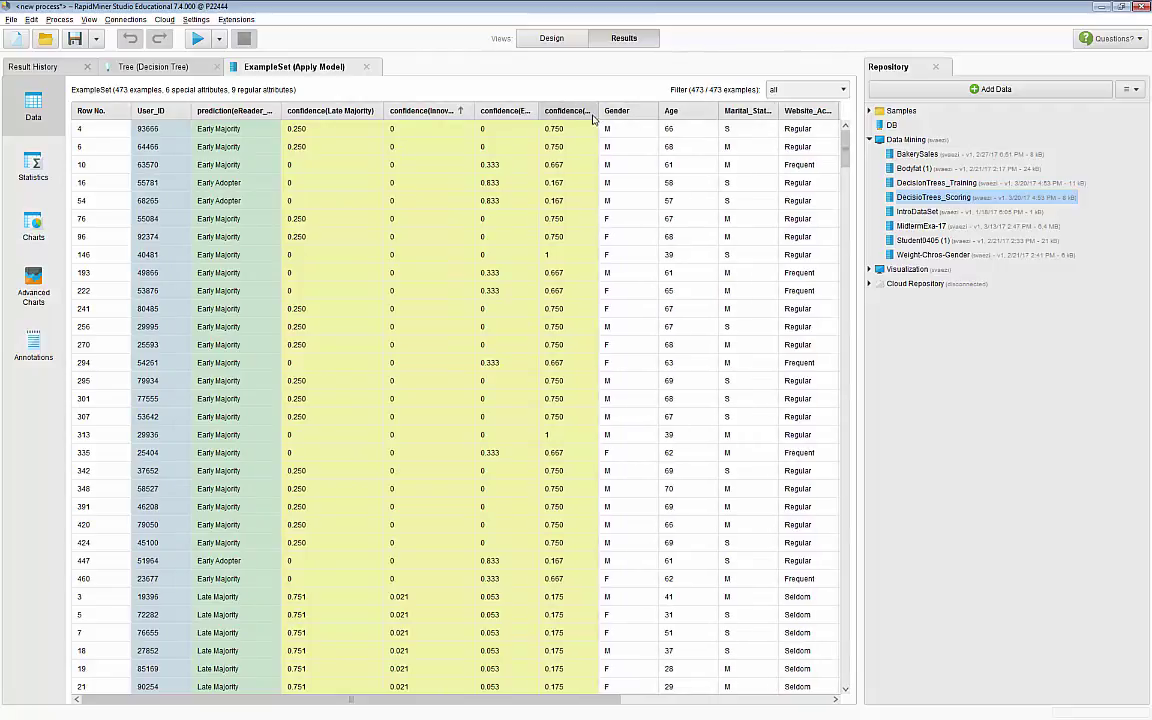
left_click(577, 113)
left_click_drag(542, 111, 579, 111)
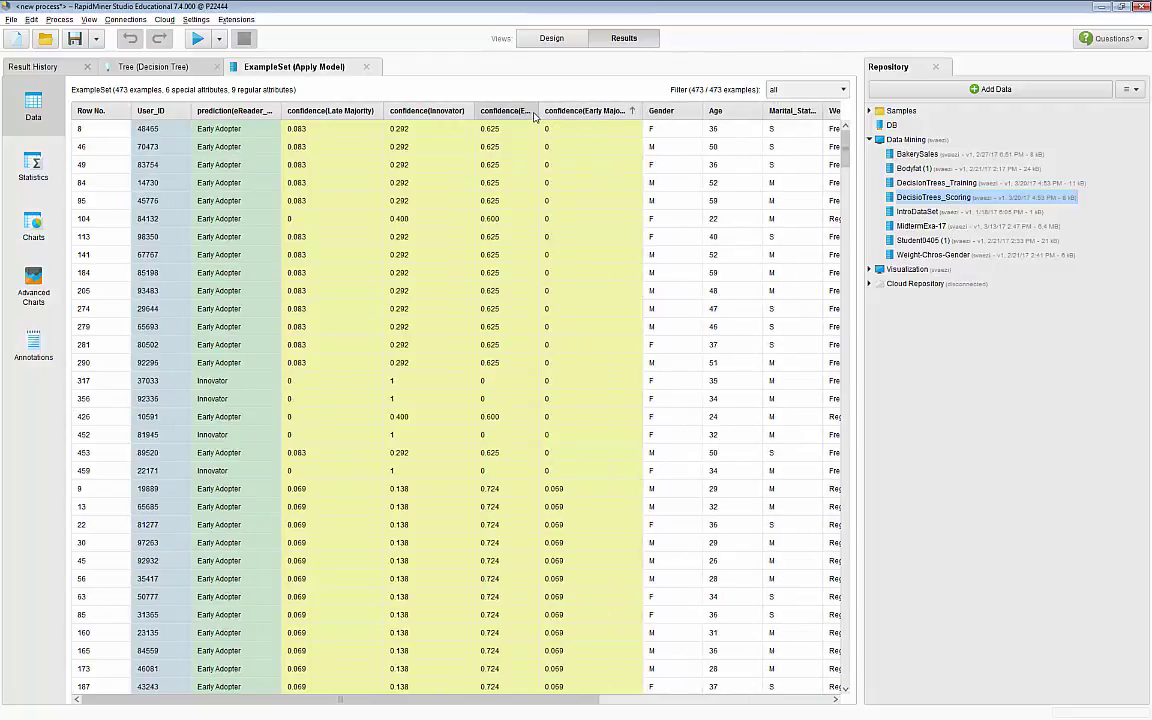
left_click(487, 111)
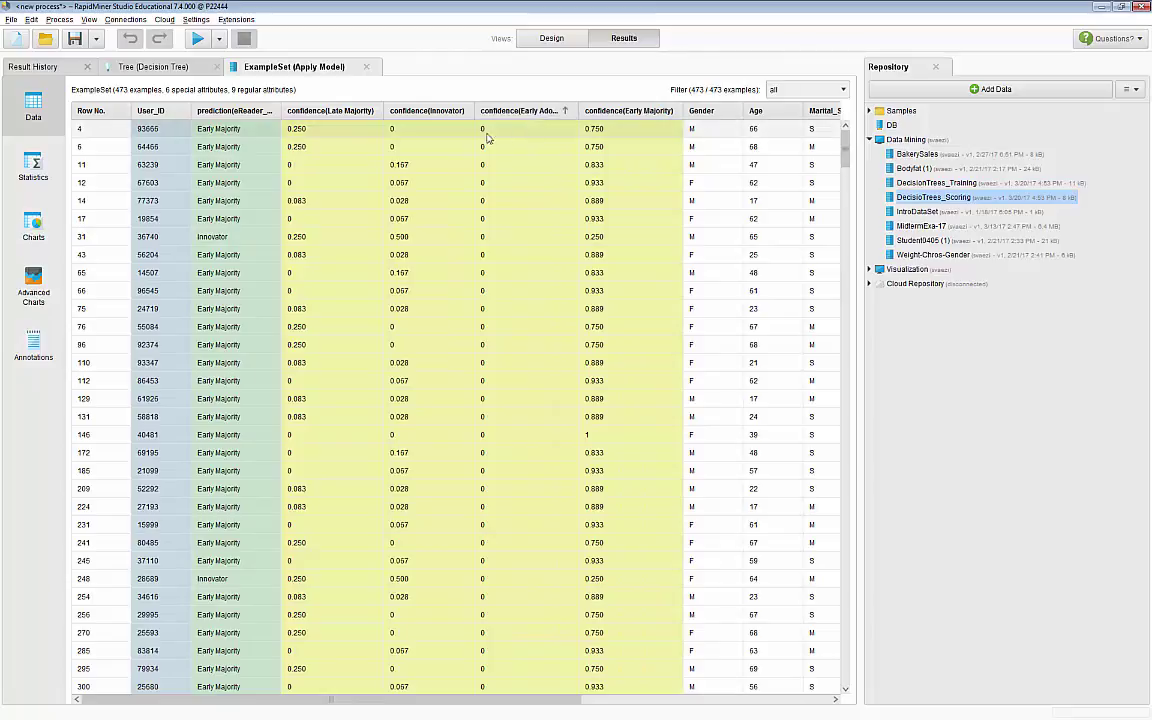
Step: Sort the scored examples by Innovator confidence in descending order and examine the confidences from the Innovator rows through the first Early Adopter rows
left_click(426, 111)
left_click(426, 111)
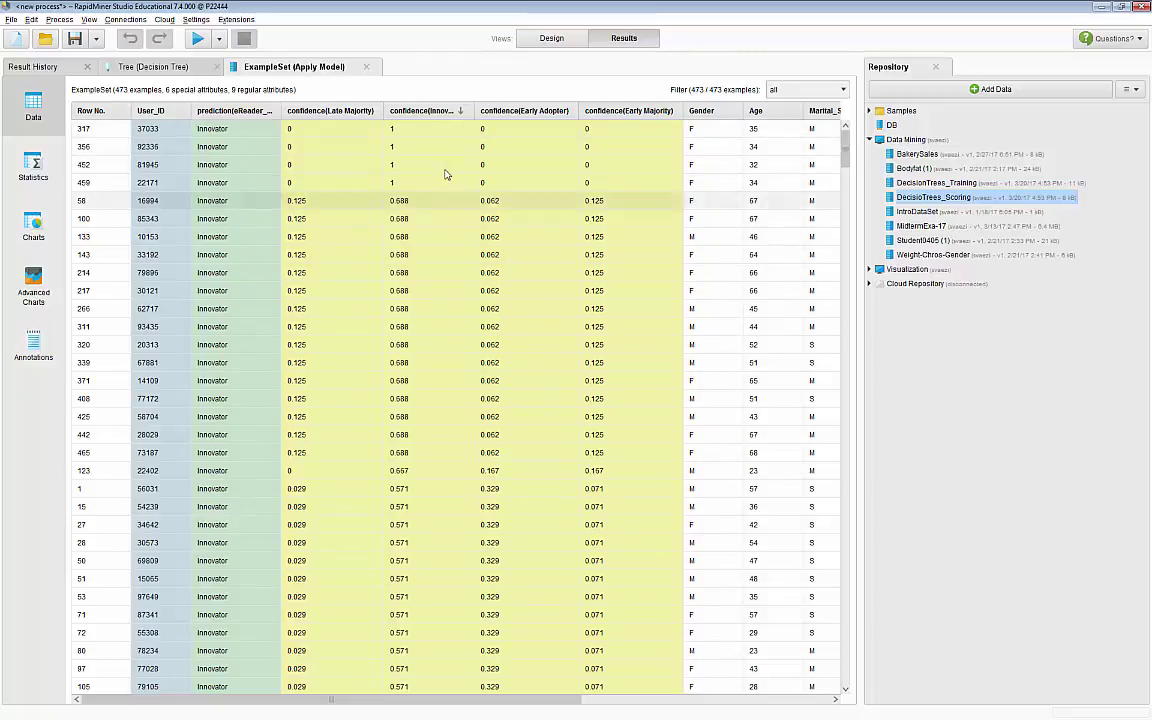
scroll(423, 213, "down", 4)
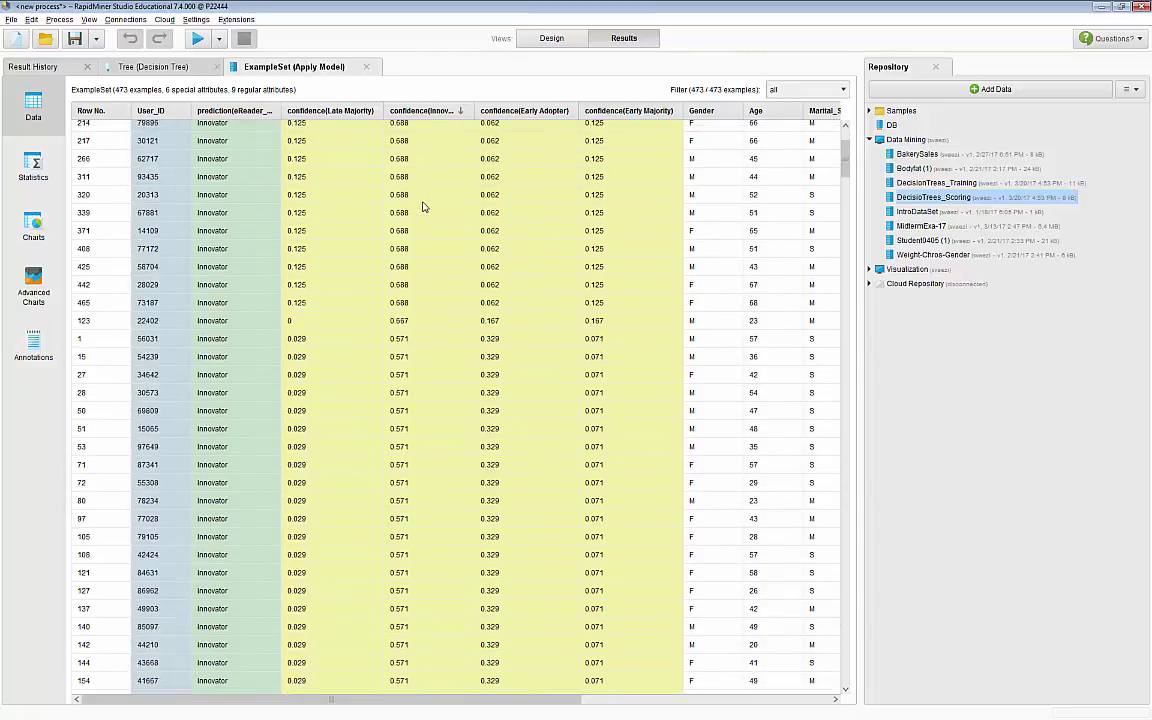
scroll(427, 206, "down", 2)
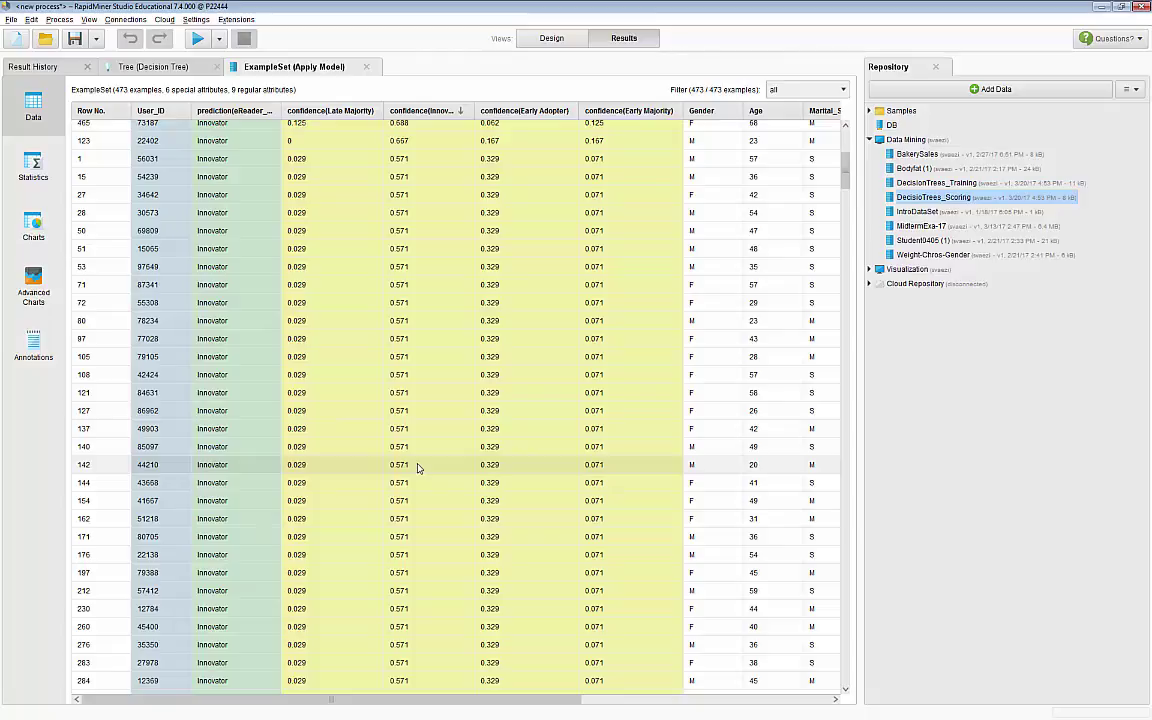
scroll(418, 469, "down", 7)
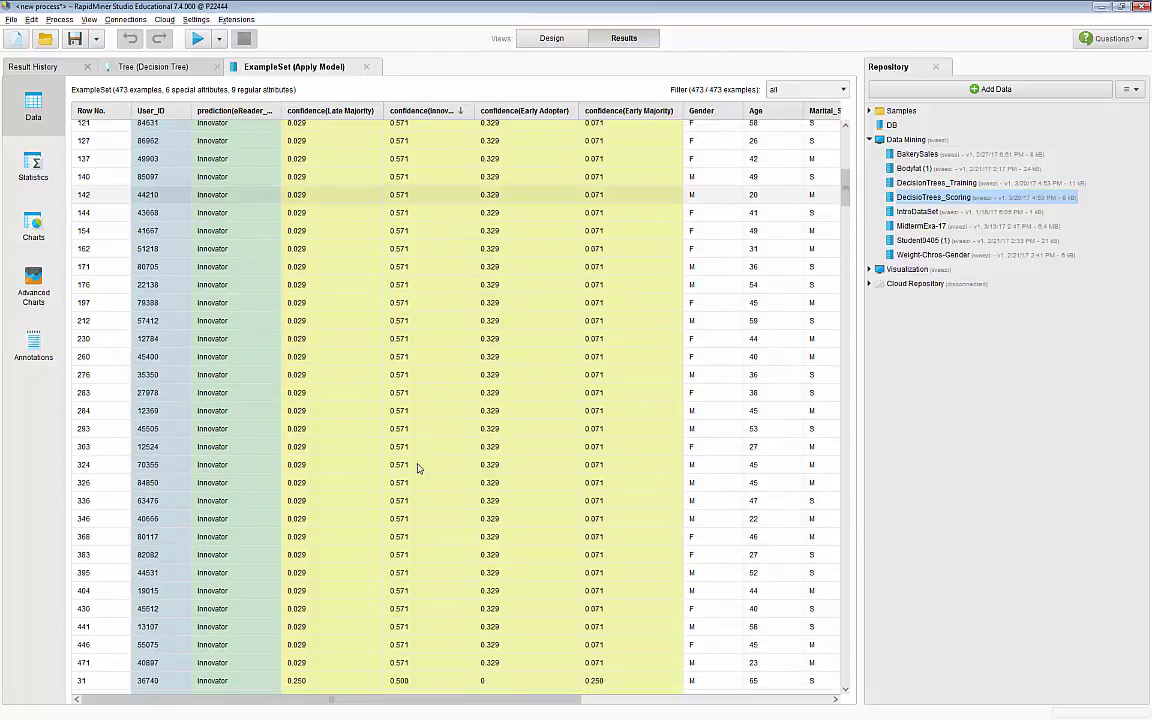
scroll(418, 469, "down", 1)
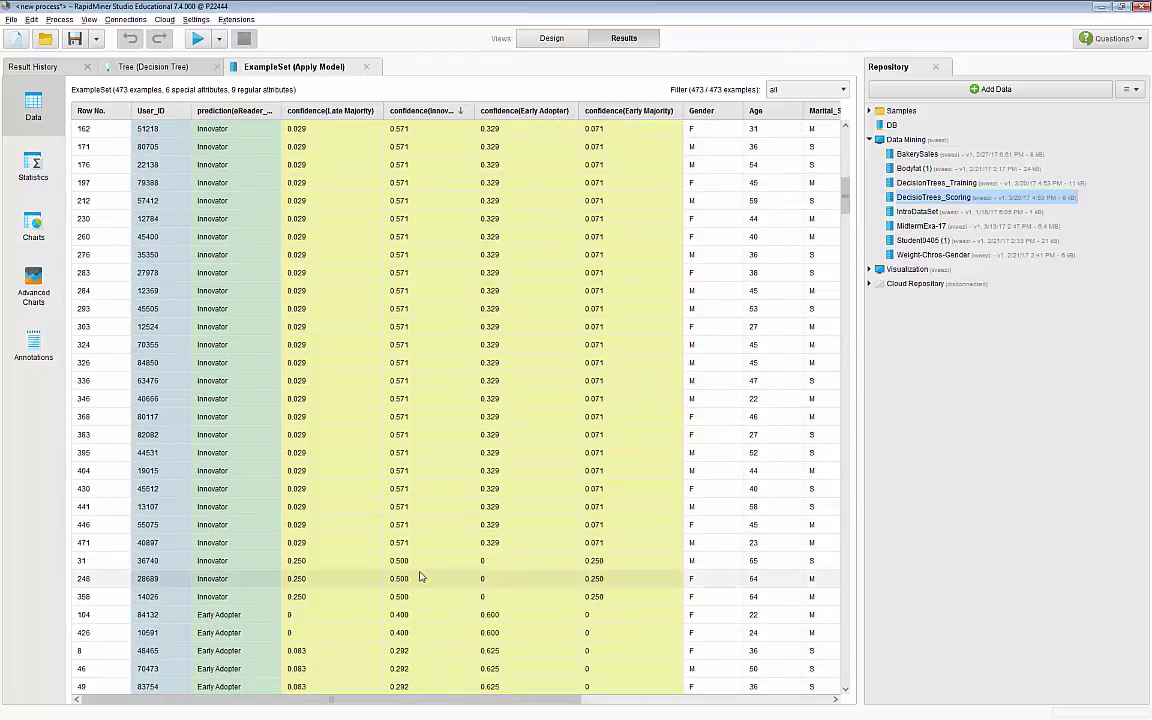
scroll(420, 563, "down", 2)
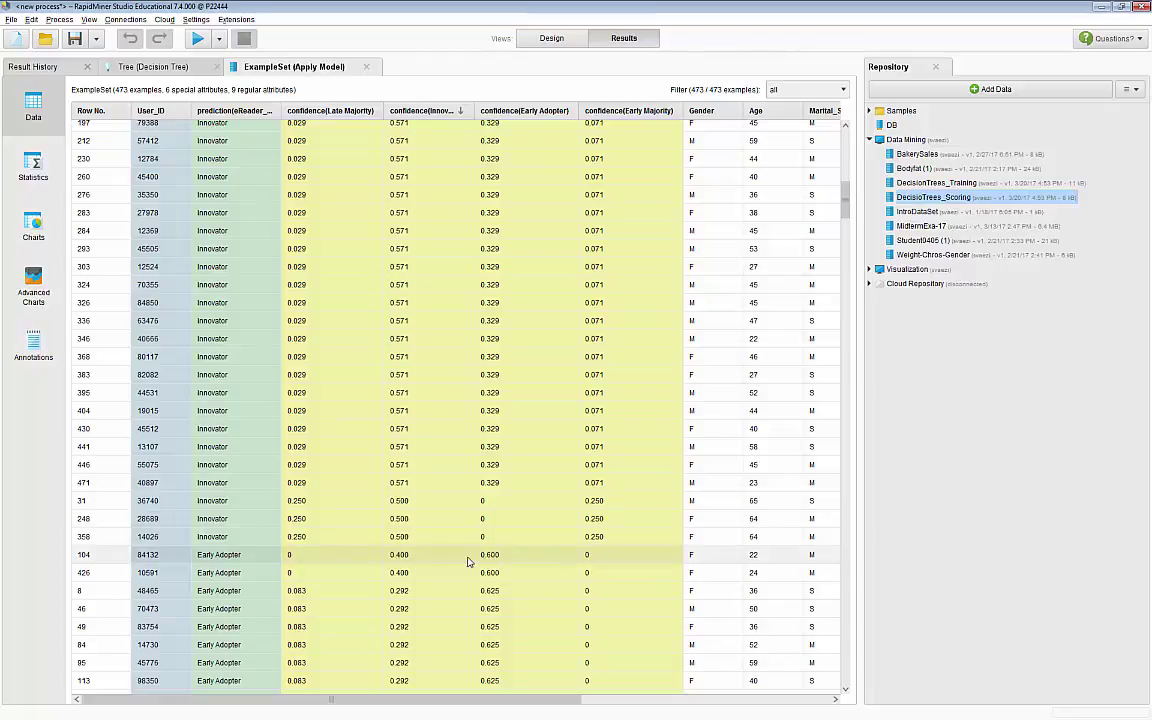
scroll(470, 563, "up", 10)
scroll(470, 563, "up", 4)
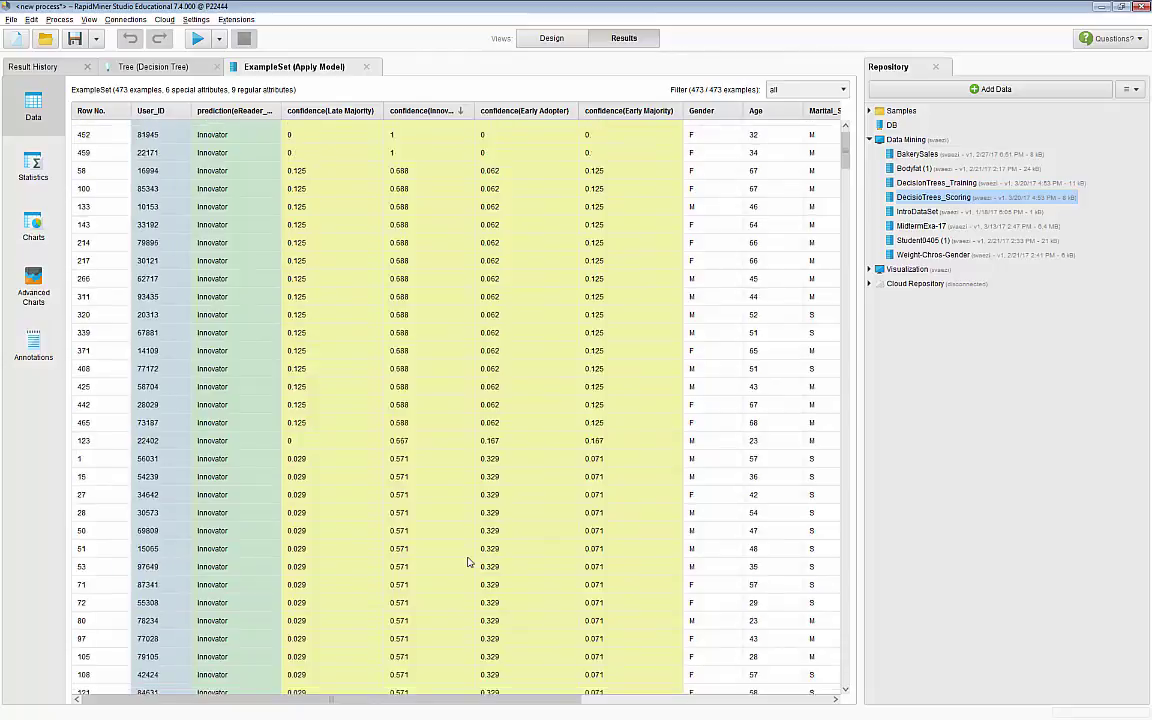